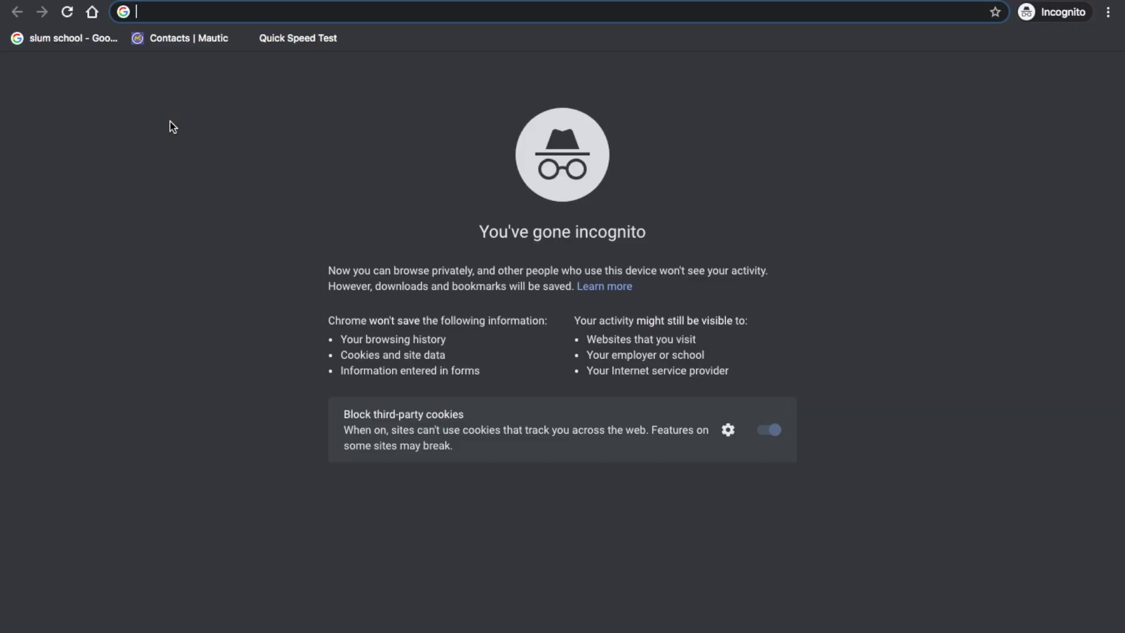
Step: Load the my-link.in/Siteground short link so it redirects to the SiteGround homepage
text(my-)
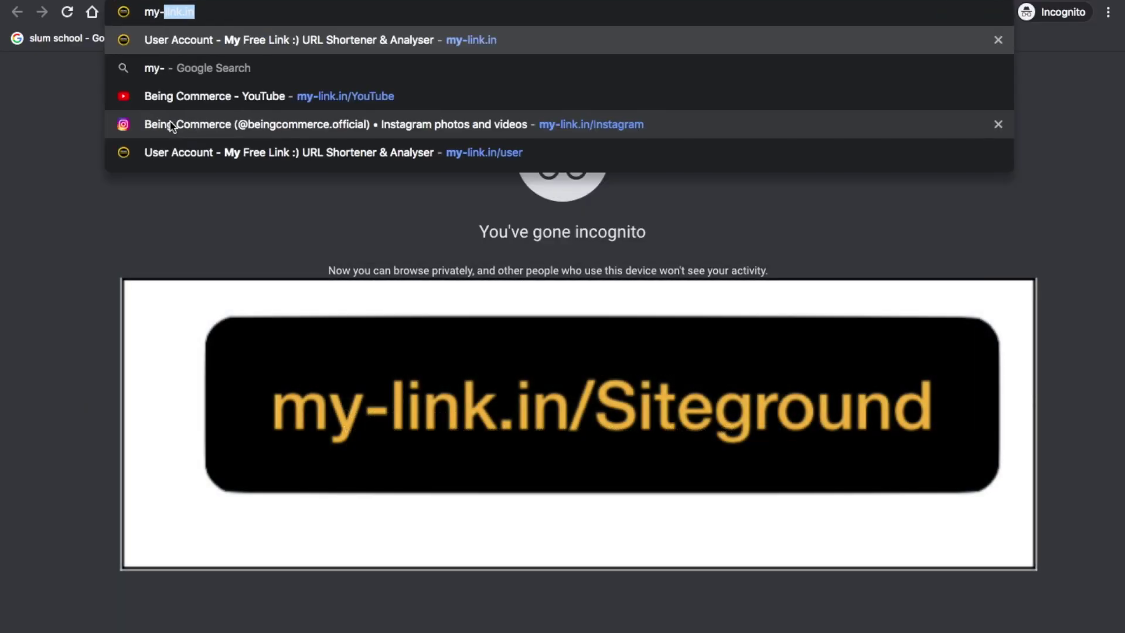
text(link.in.)
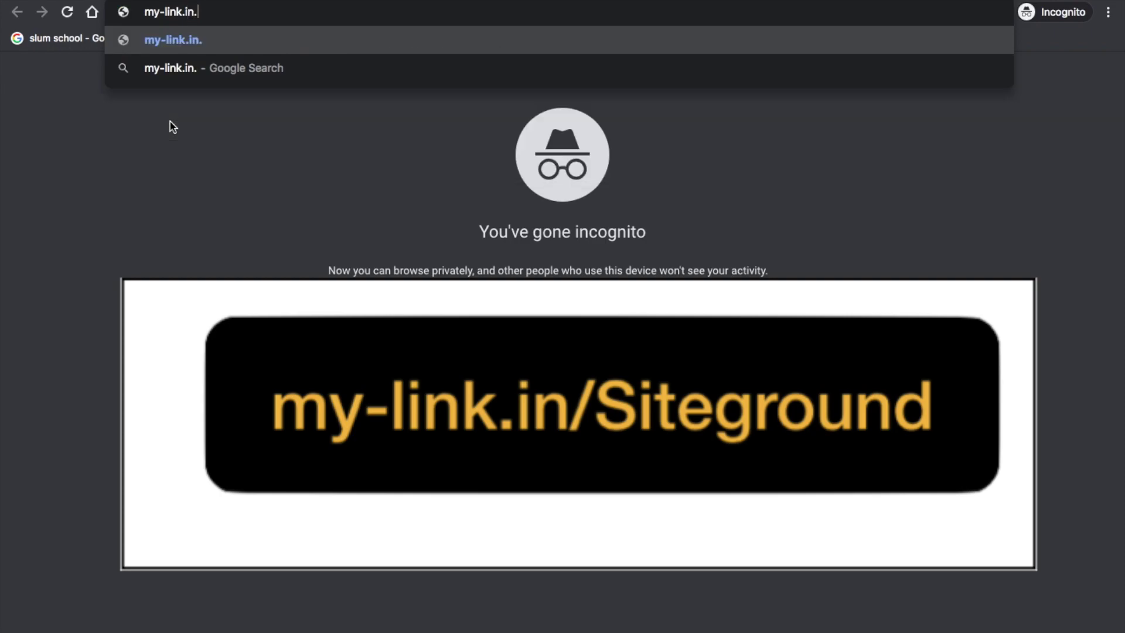
key(BackSpace)
text(/)
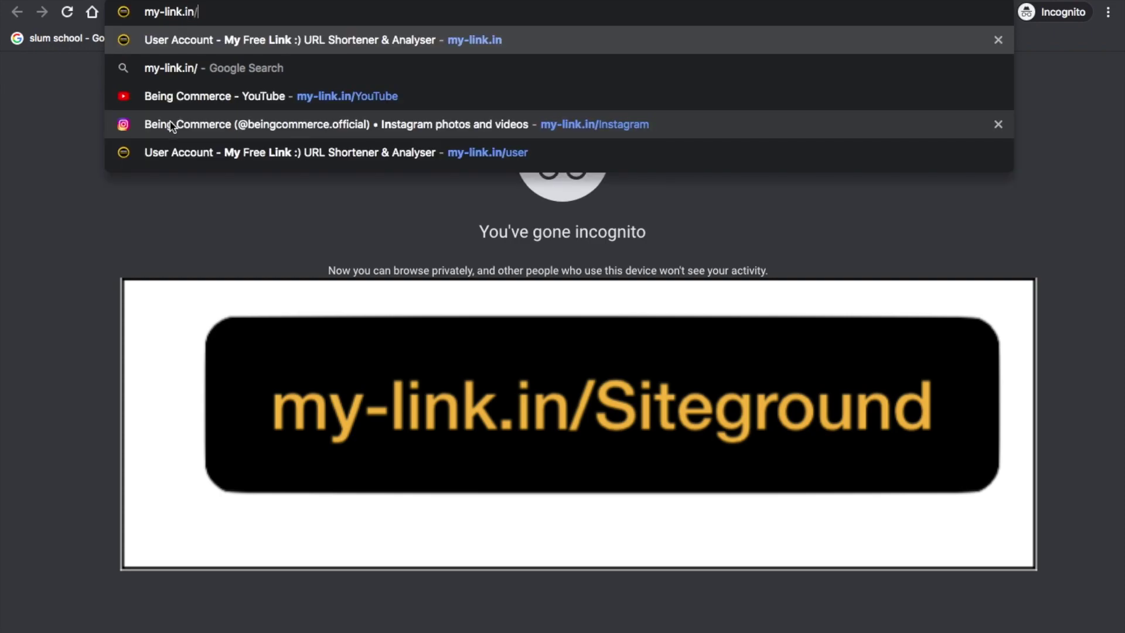
text(Sitegr)
key(BackSpace)
text(eground)
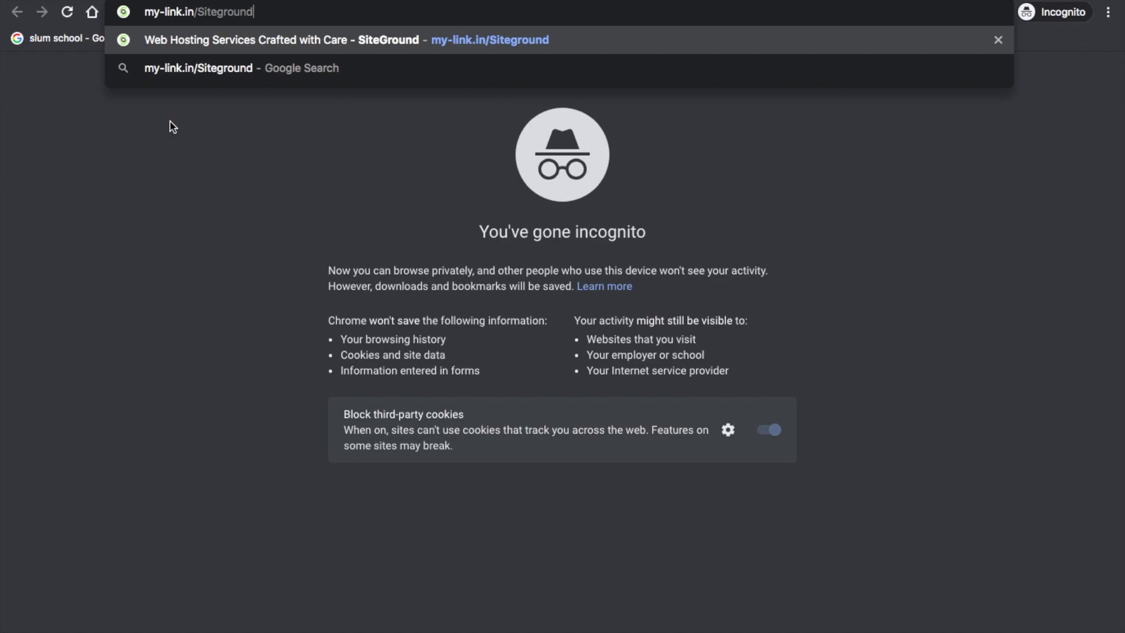
key(Return)
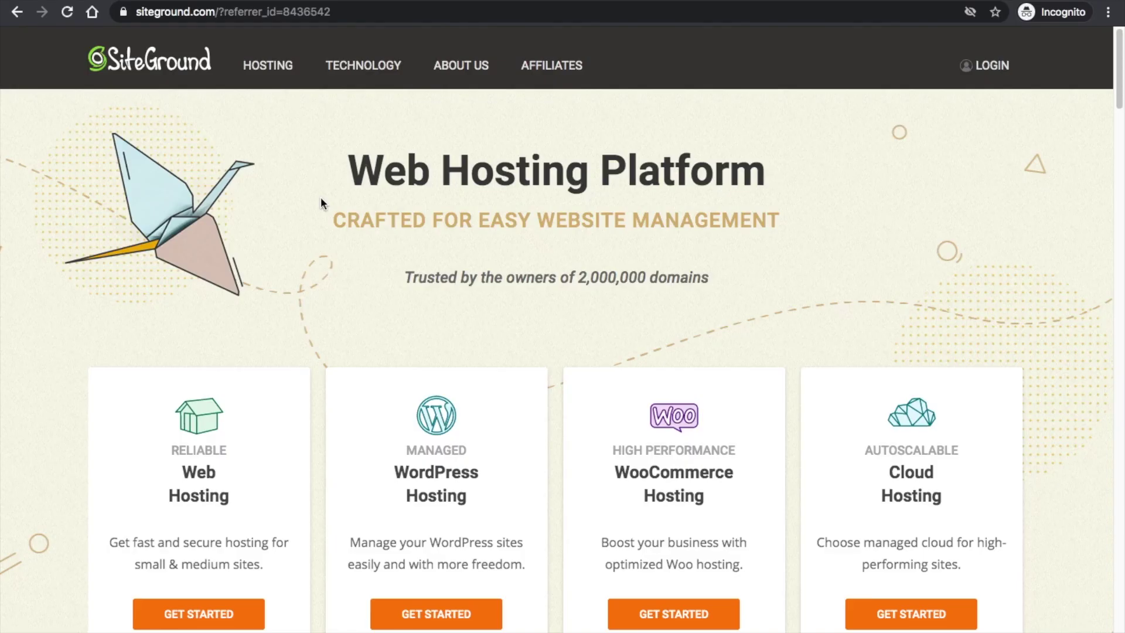
Step: Open the Managed WordPress Hosting page listing StartUp, GrowBig and GoGeek plans
scroll(321, 199, down, 3)
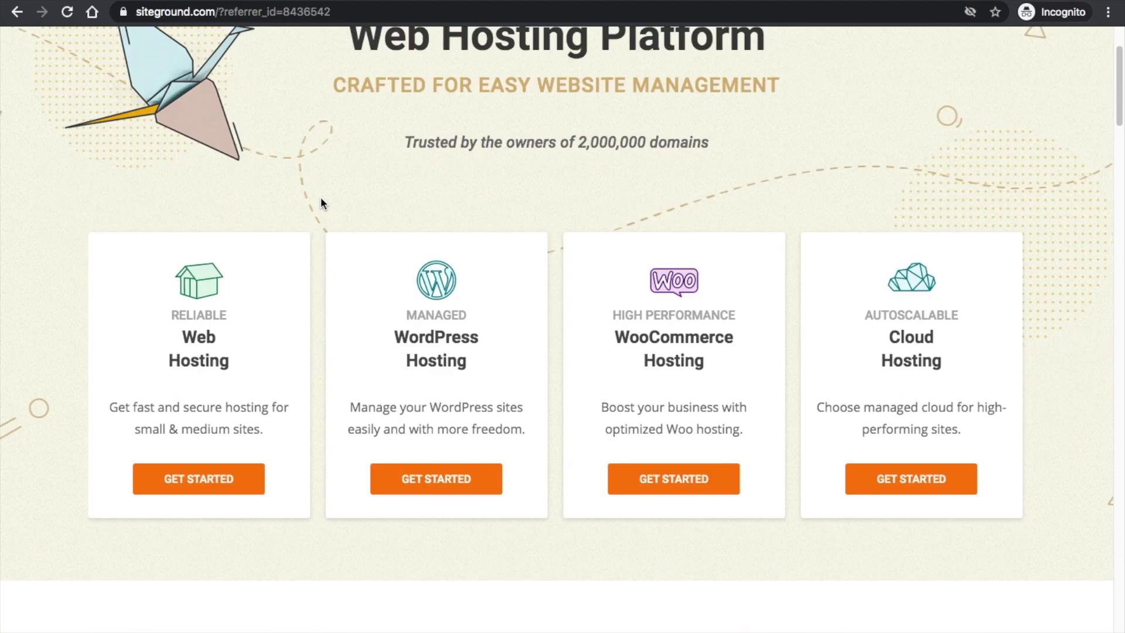
click(434, 478)
scroll(432, 489, down, 8)
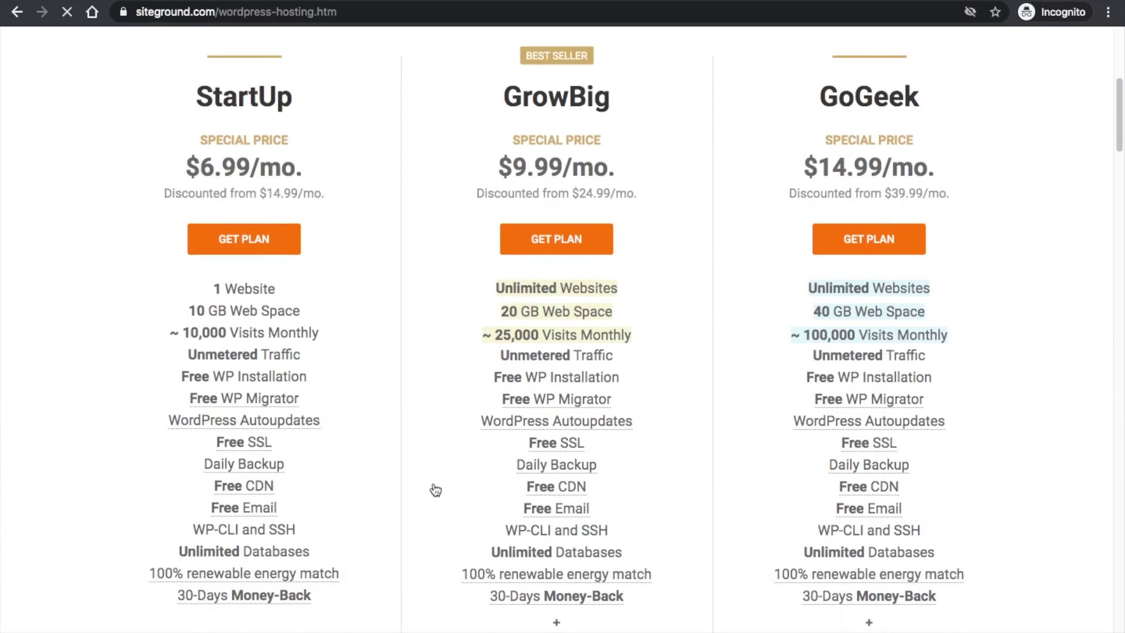
scroll(265, 67, up, 2)
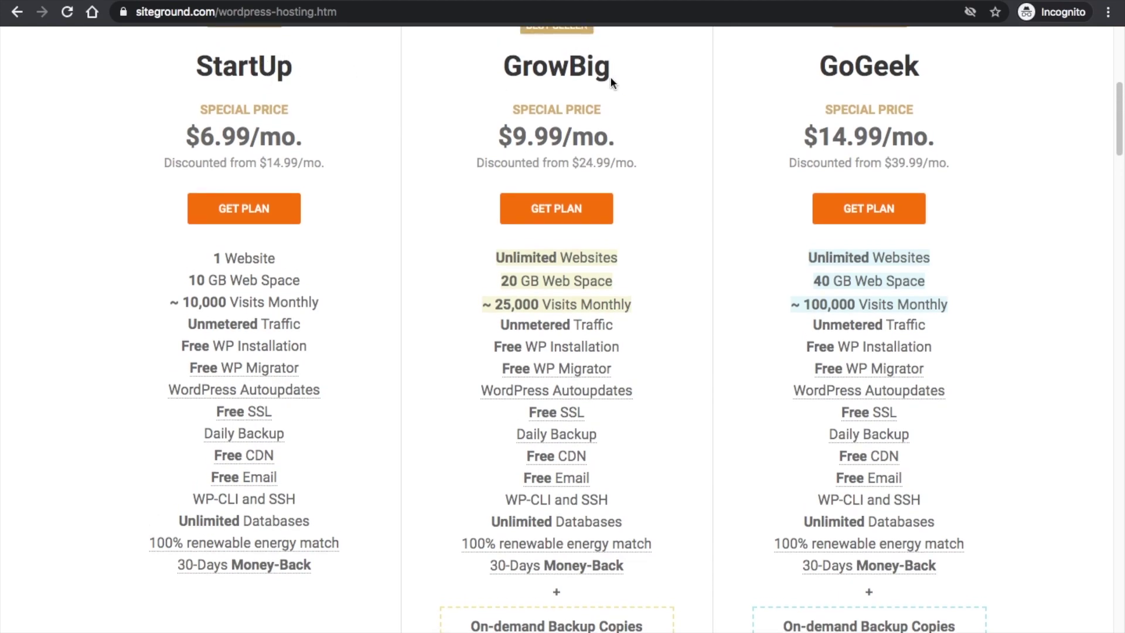
scroll(937, 143, down, 1)
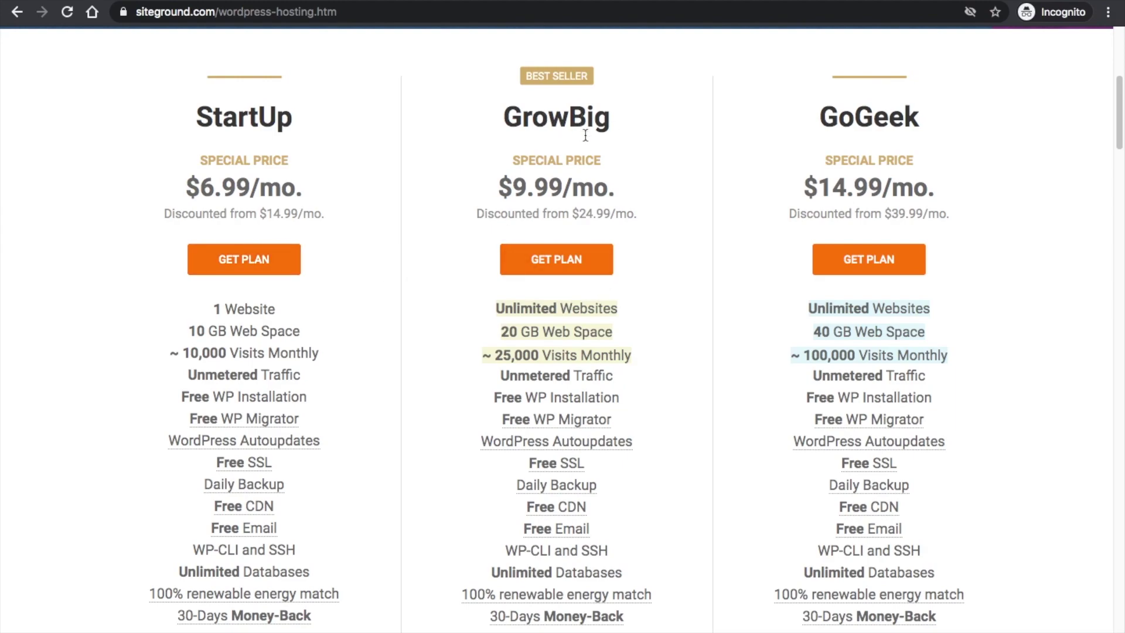
Step: Compare the StartUp, GrowBig and GoGeek features, then order the GrowBig plan
scroll(977, 482, down, 2)
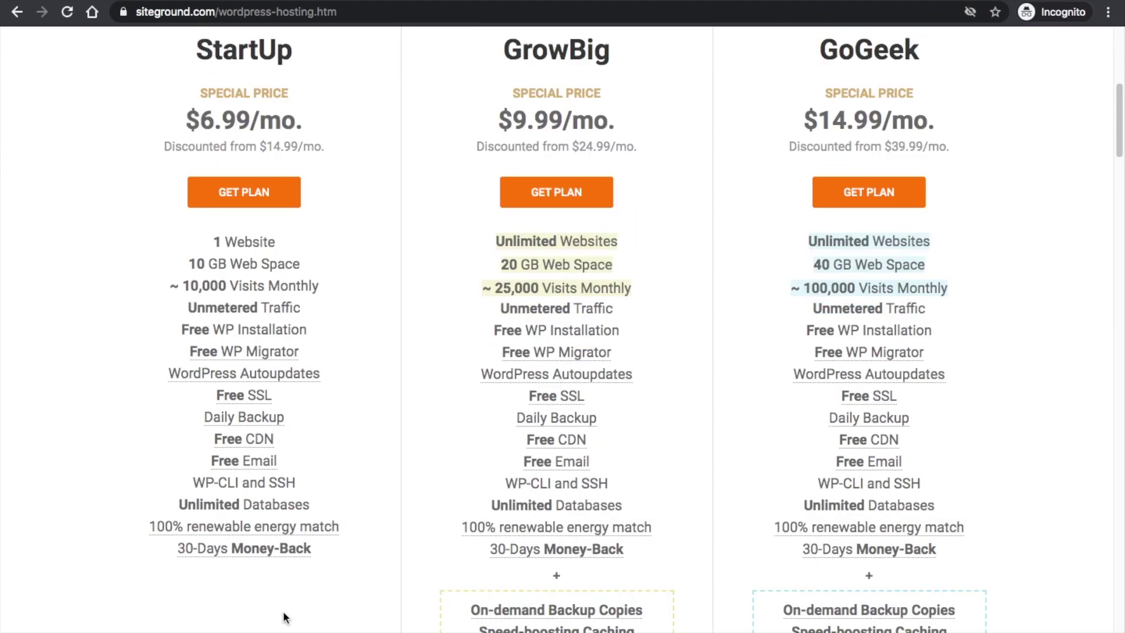
scroll(284, 609, down, 3)
scroll(290, 515, up, 5)
scroll(290, 515, down, 5)
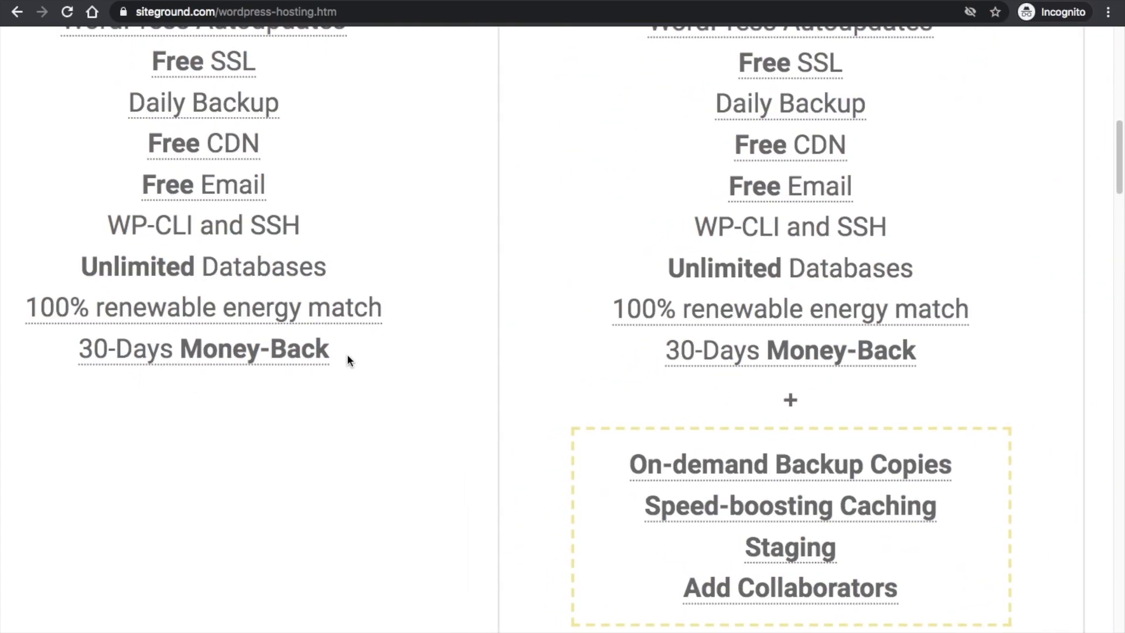
scroll(635, 398, up, 5)
scroll(635, 398, down, 5)
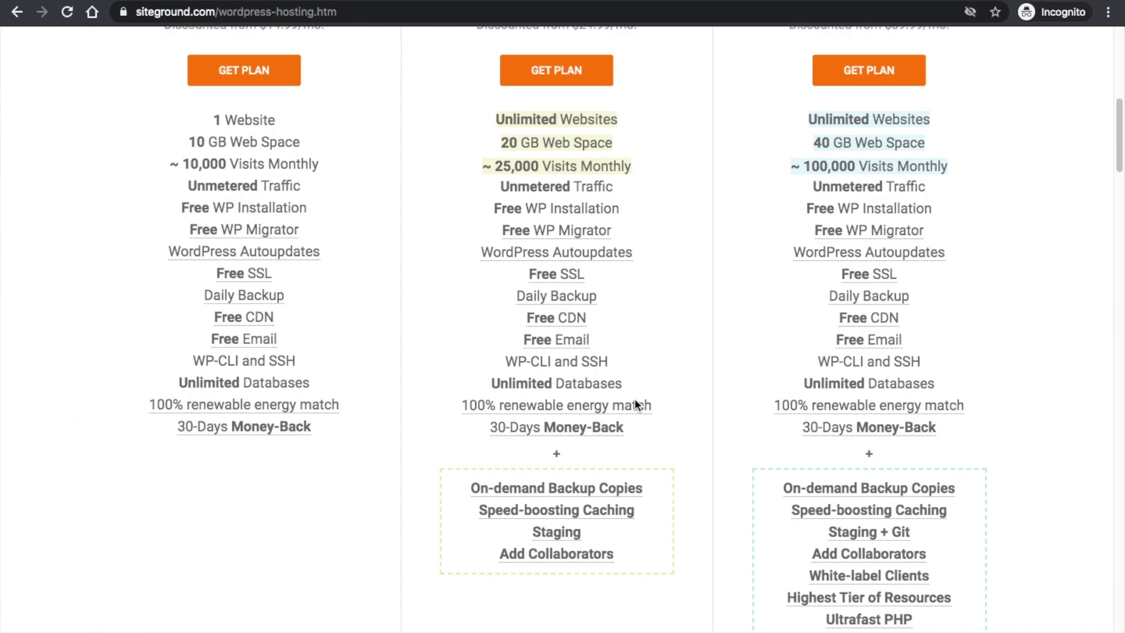
scroll(636, 405, up, 5)
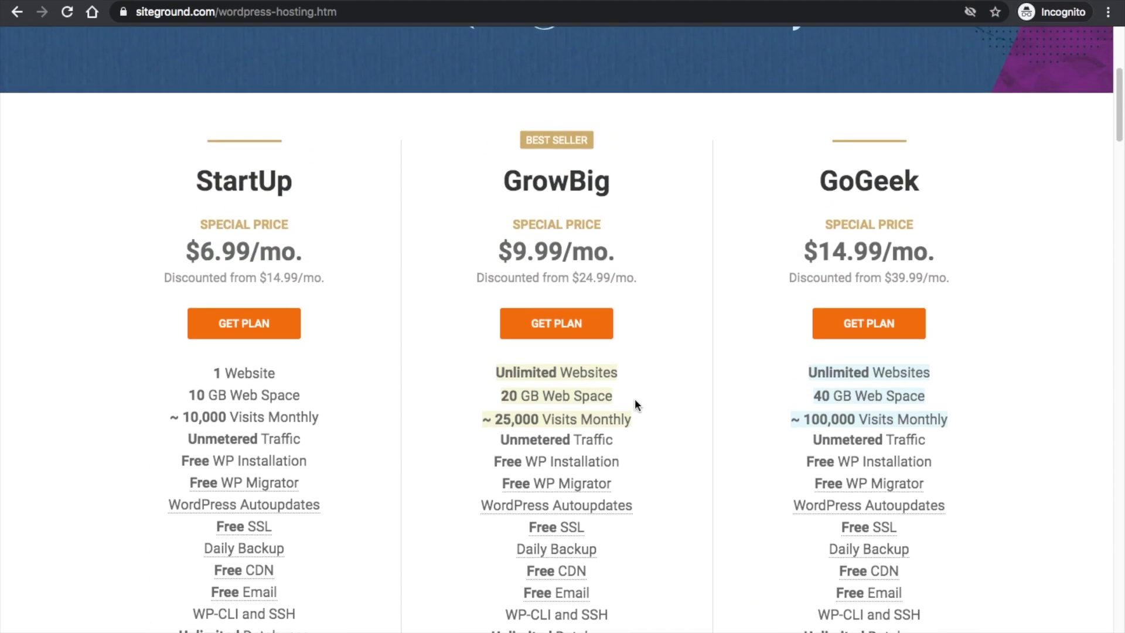
scroll(636, 404, down, 3)
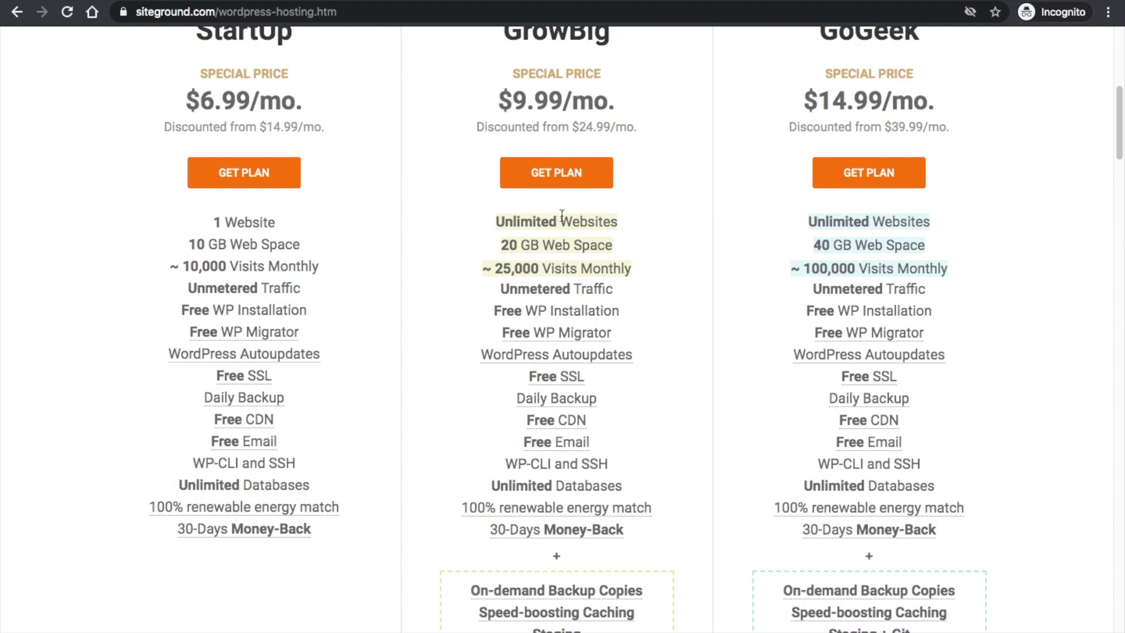
scroll(263, 219, up, 1)
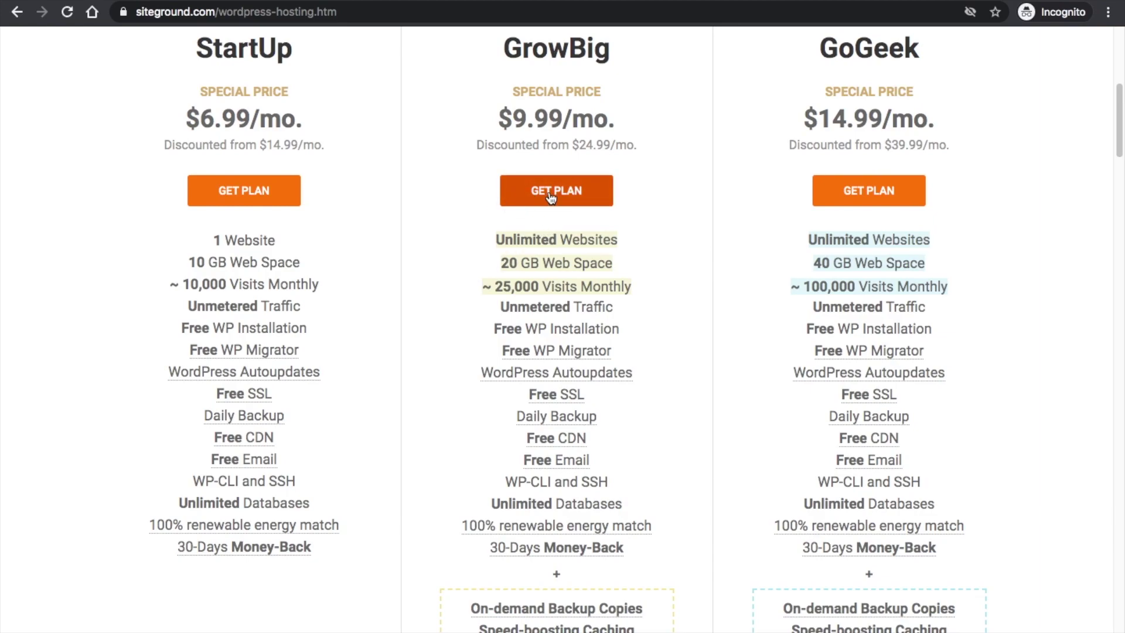
scroll(560, 145, up, 2)
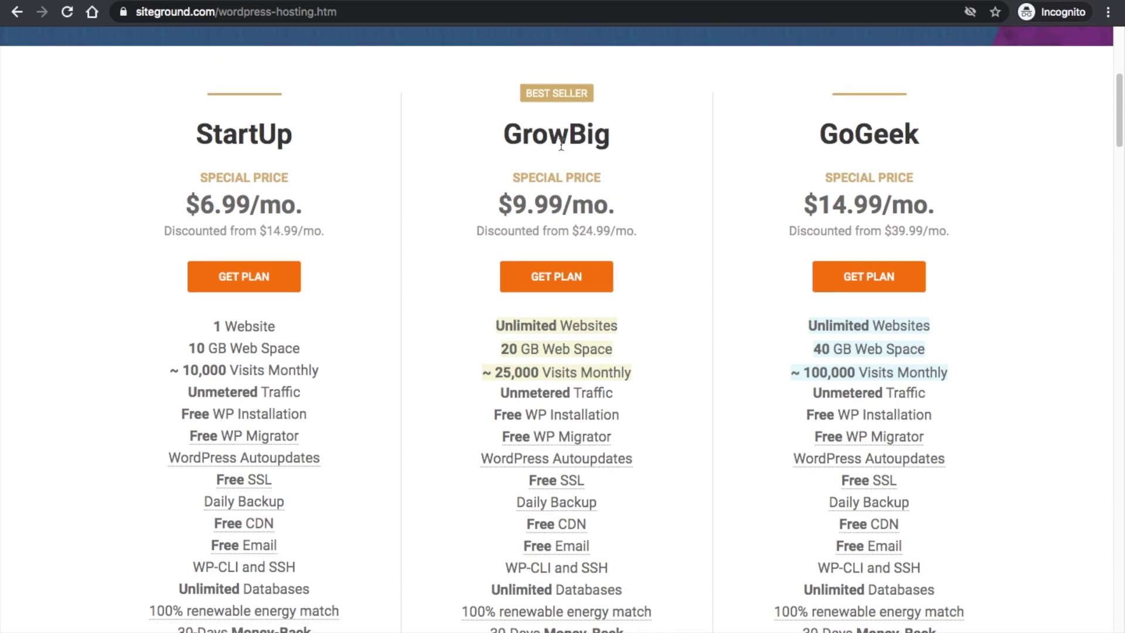
click(553, 281)
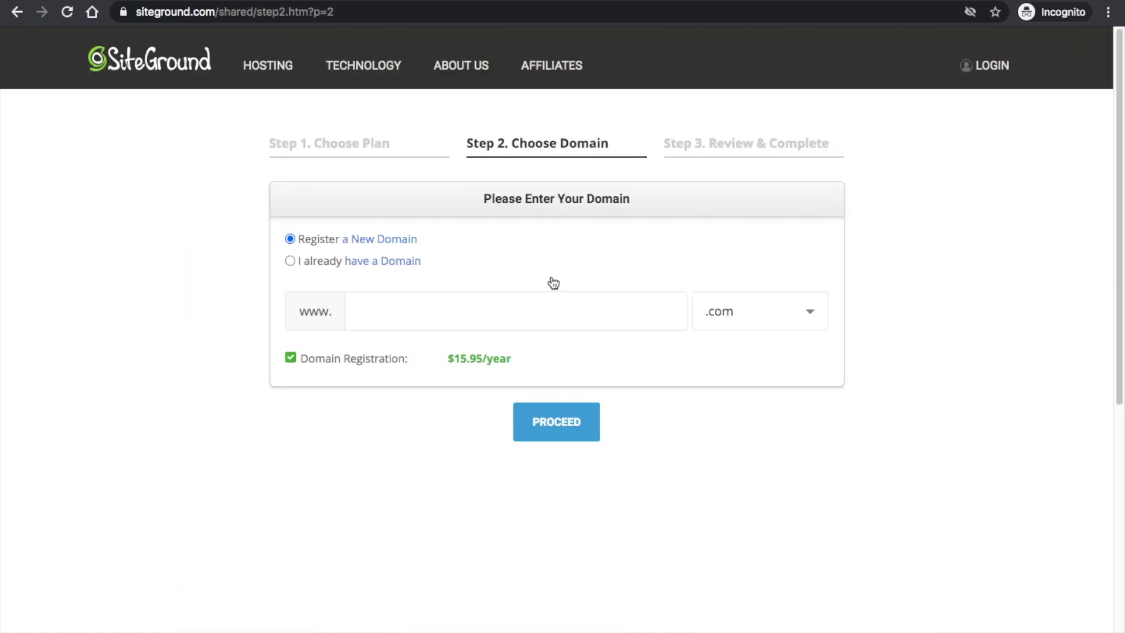
Step: Choose 'I already have a Domain', enter enterprenerus.com, and proceed to Review & Complete
click(289, 261)
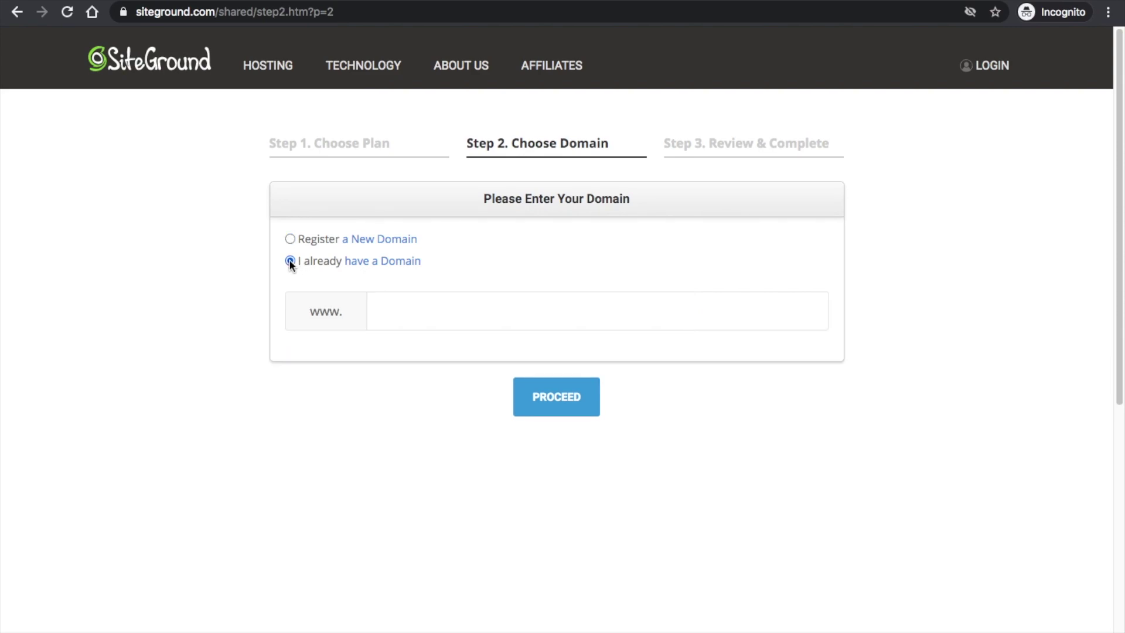
click(418, 313)
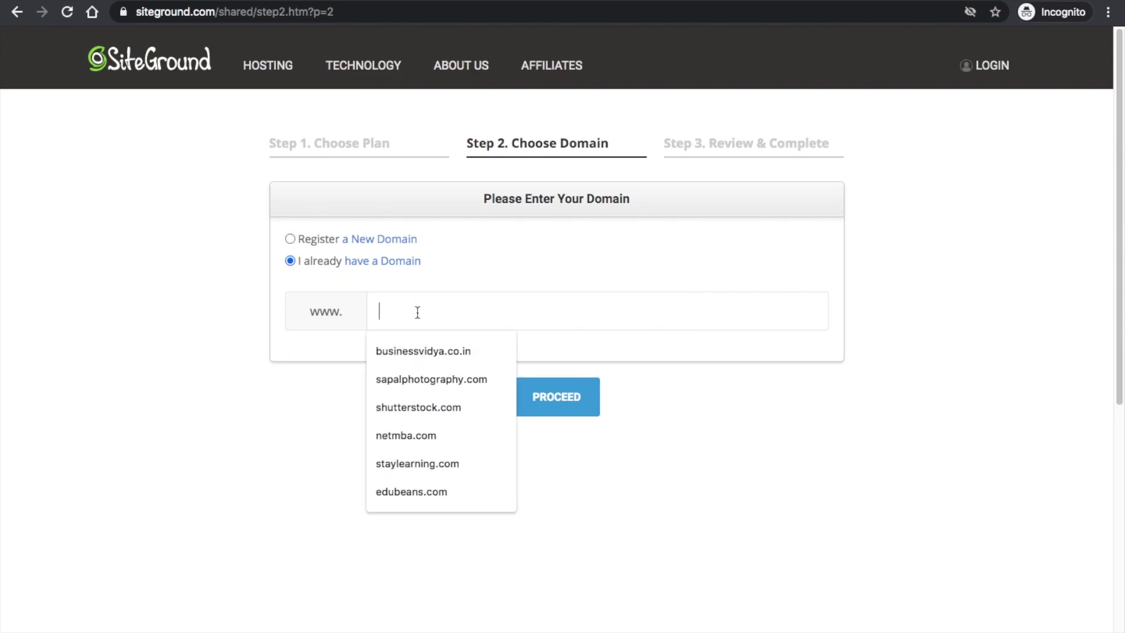
text(ente)
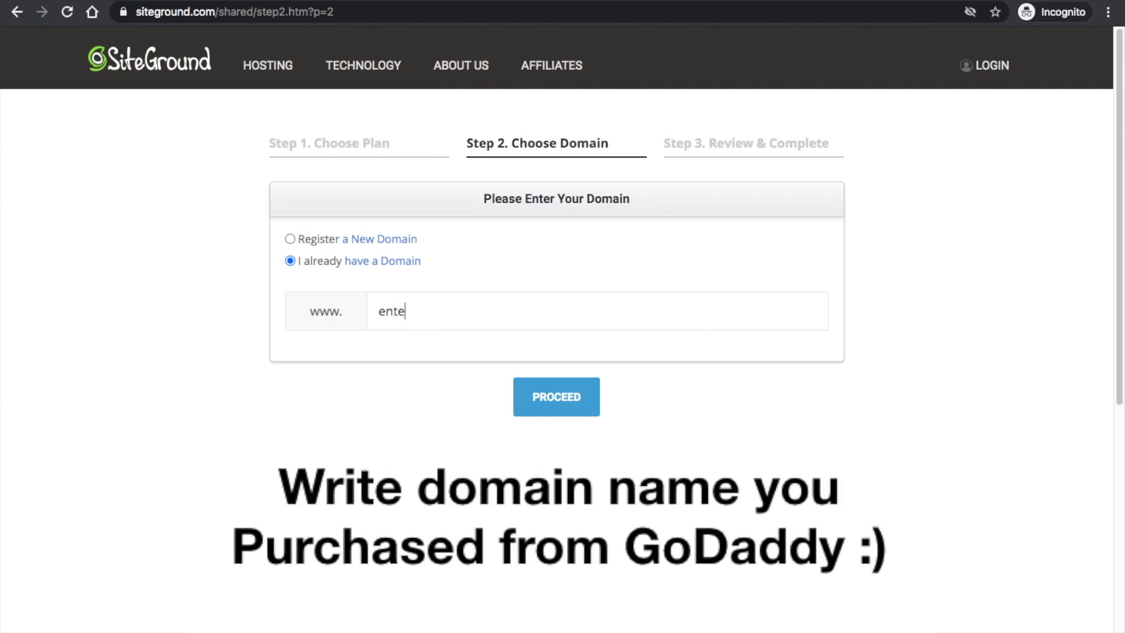
text(rprenerus.com)
click(558, 405)
Step: Keep the GrowBig billing Period at 12 months under Purchase Information
scroll(436, 178, down, 5)
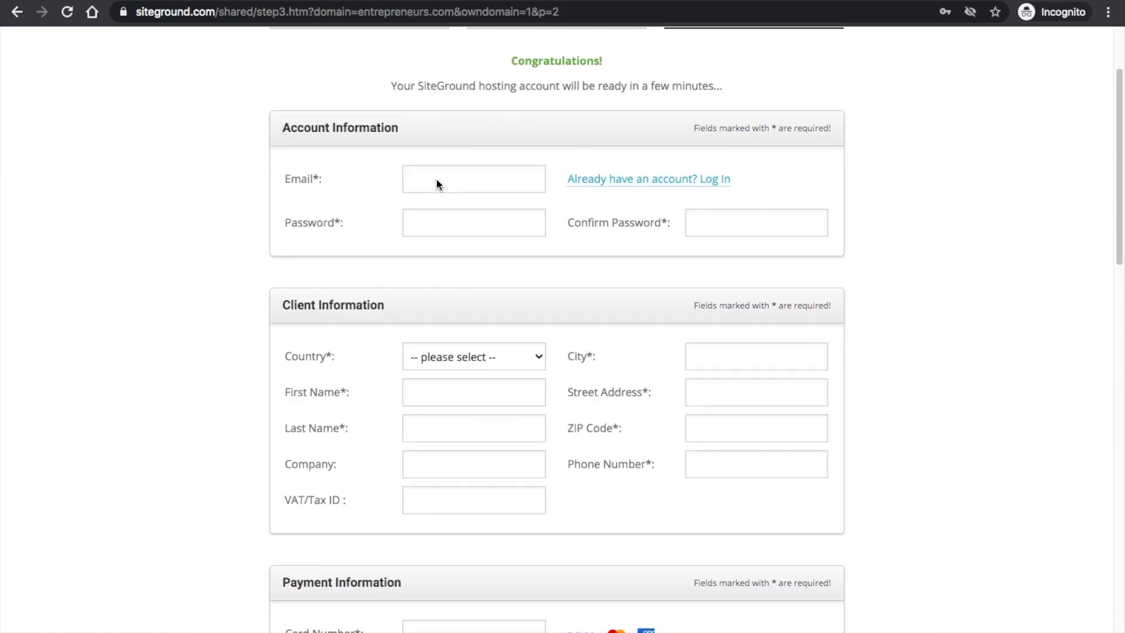
scroll(436, 183, down, 4)
scroll(436, 184, up, 8)
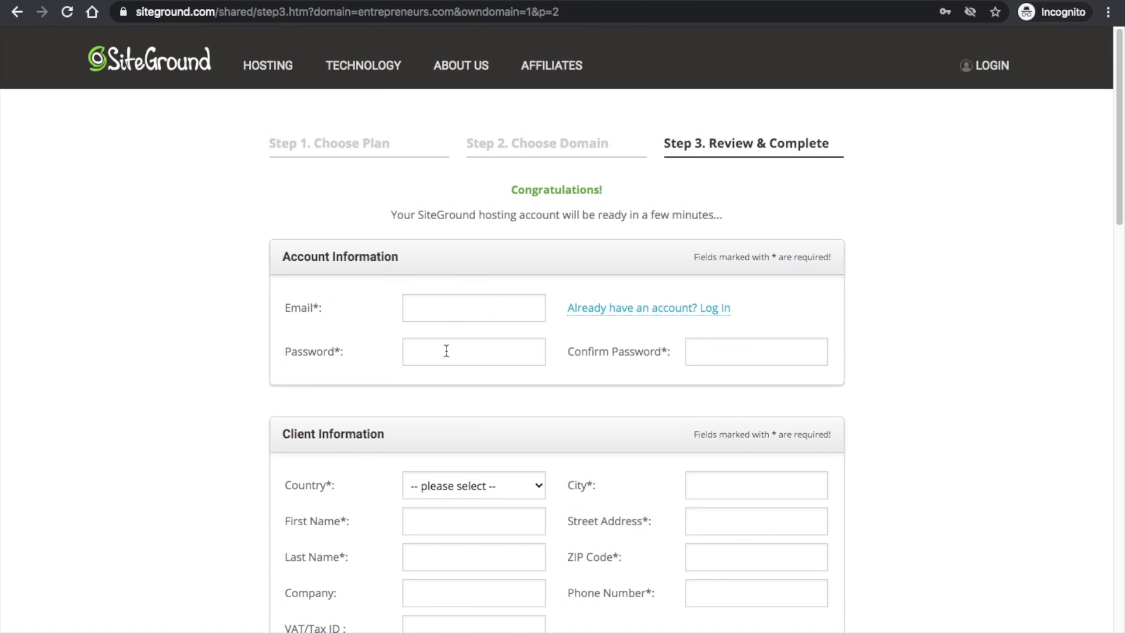
scroll(447, 351, down, 4)
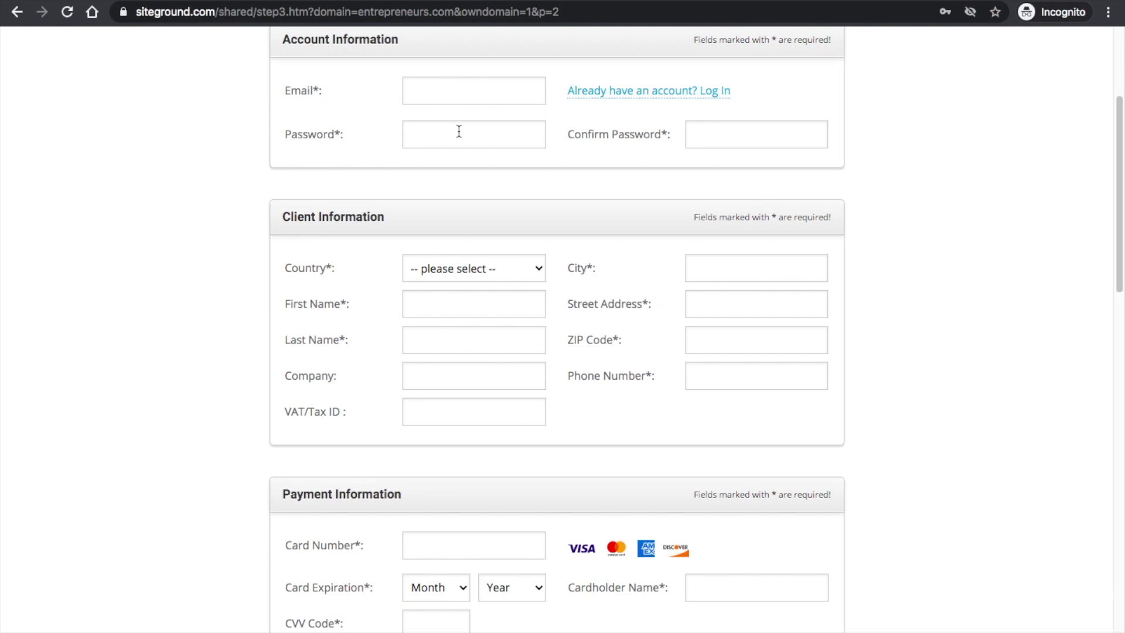
scroll(457, 131, down, 3)
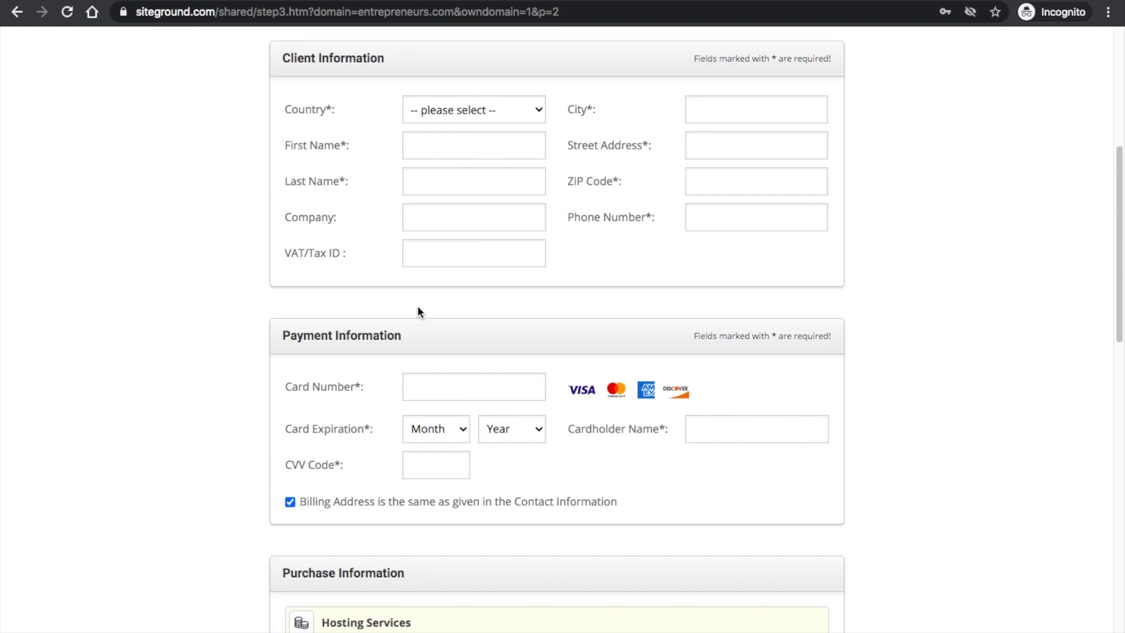
scroll(417, 304, down, 2)
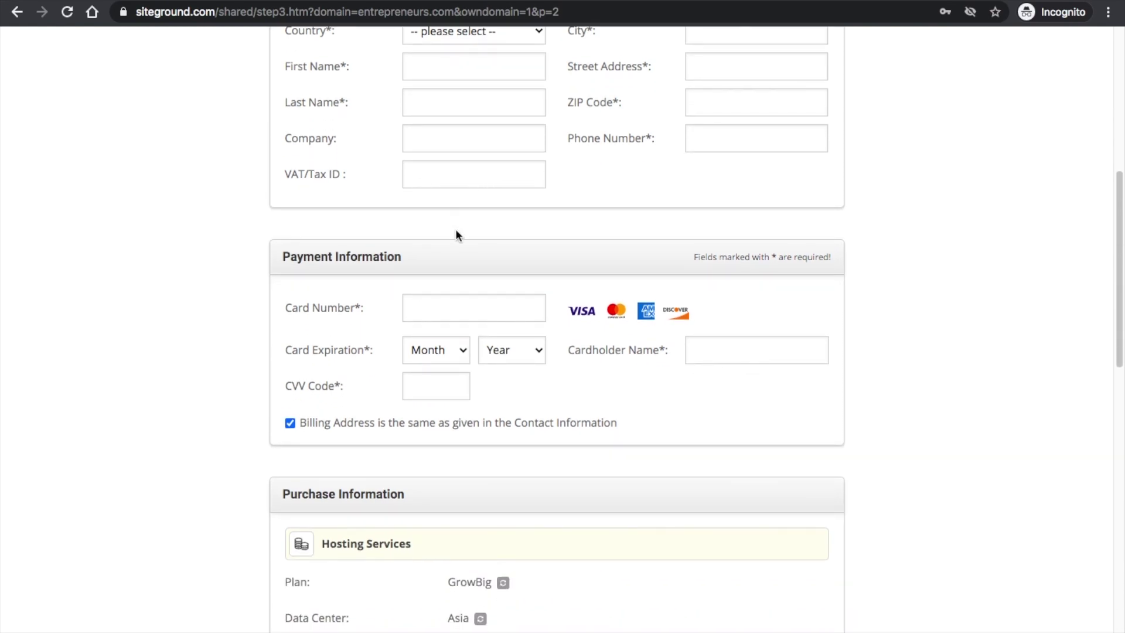
scroll(459, 225, down, 3)
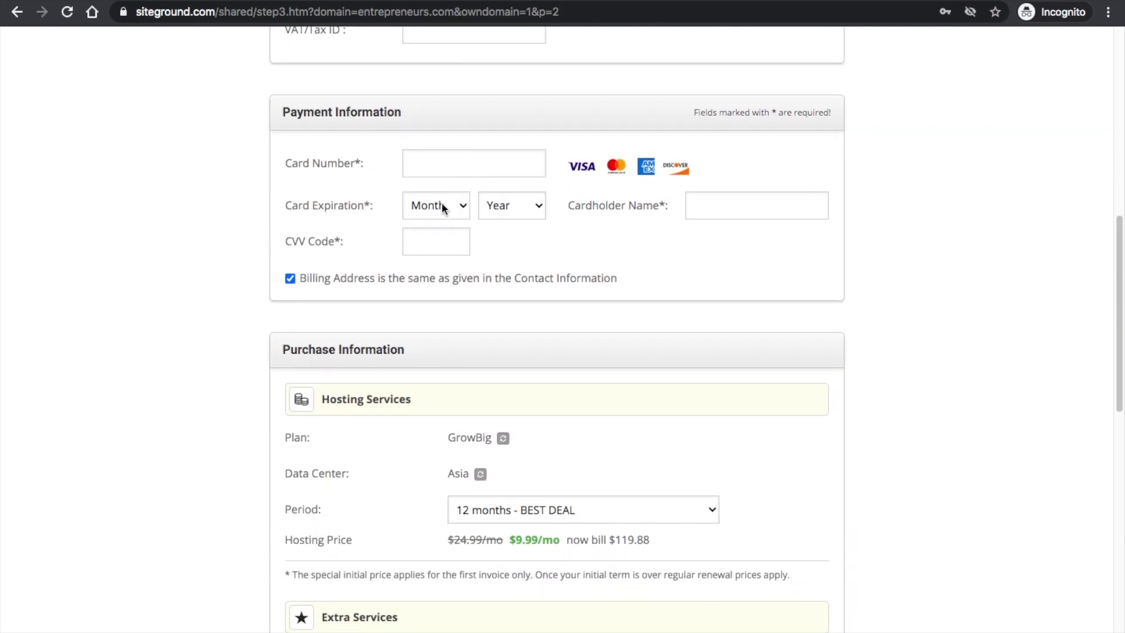
scroll(438, 282, down, 4)
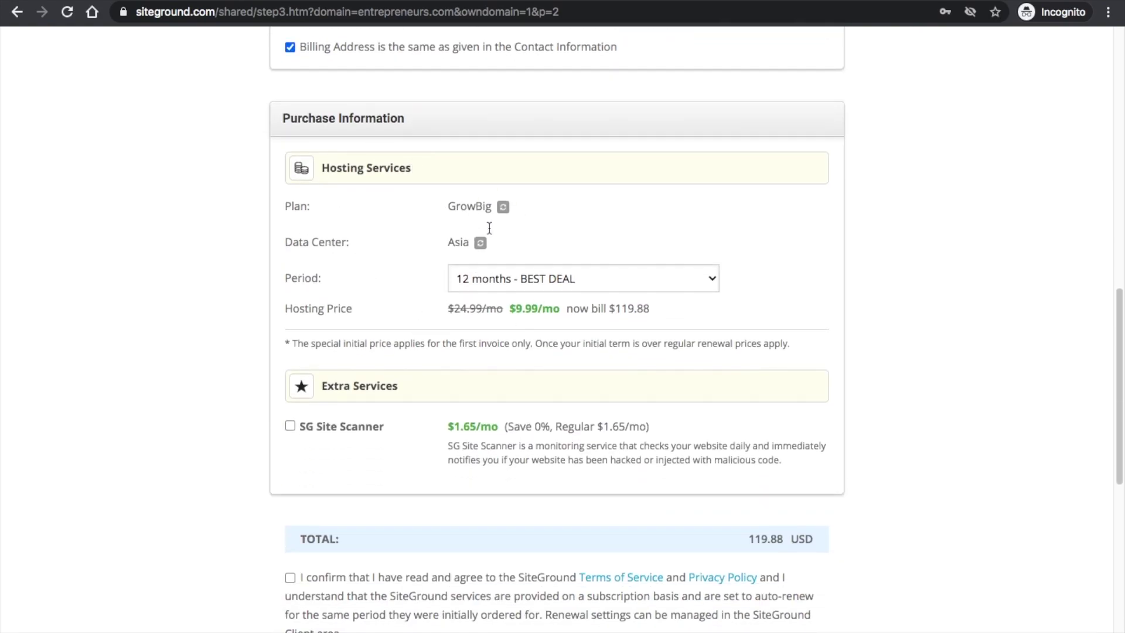
click(511, 280)
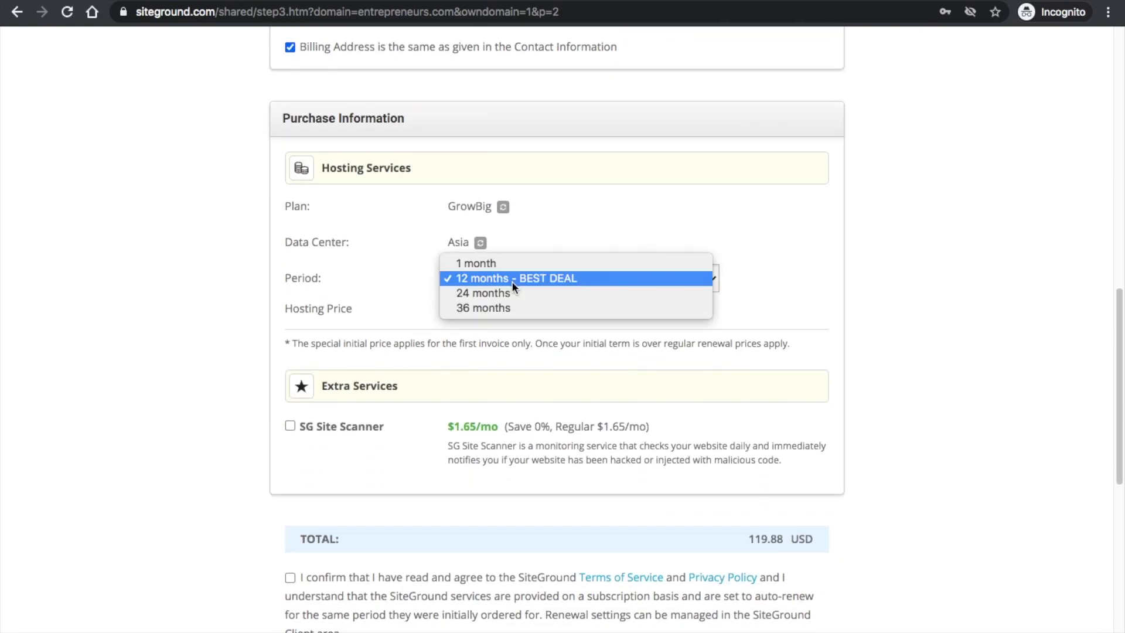
click(543, 278)
Step: Accept the Terms of Service and opt in to SiteGround news and special offers
scroll(538, 373, down, 2)
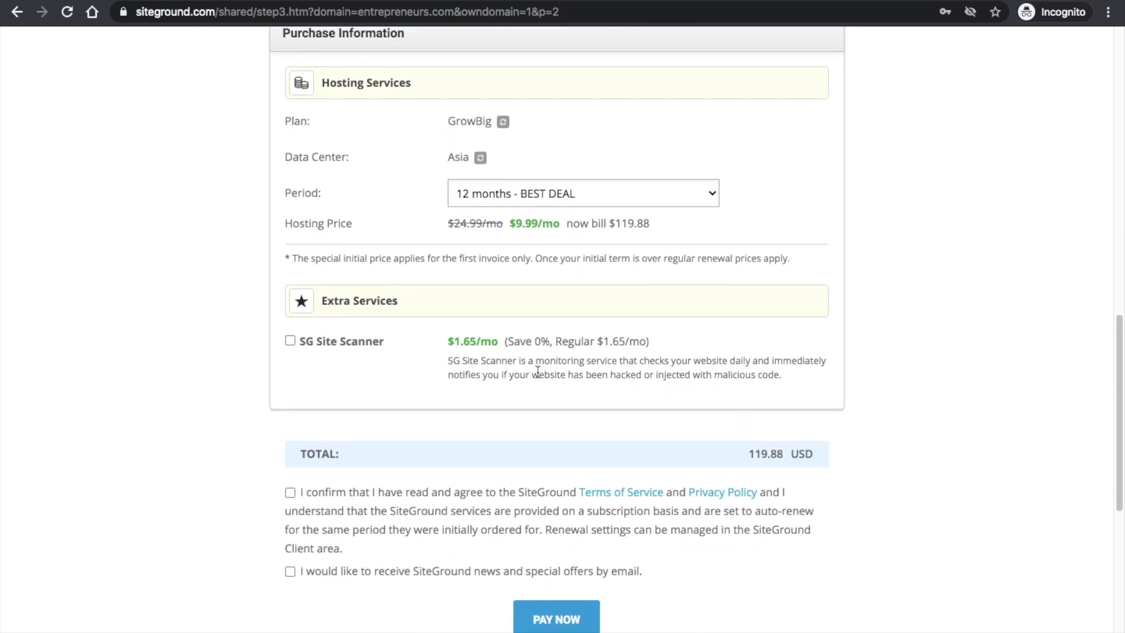
scroll(438, 432, down, 4)
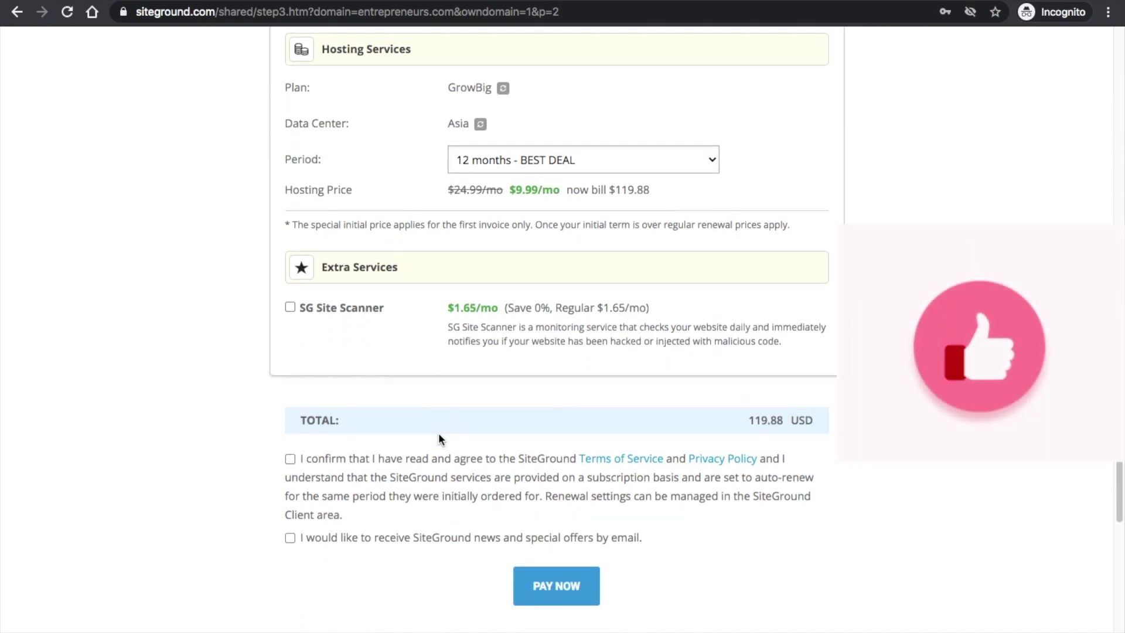
click(290, 235)
click(290, 314)
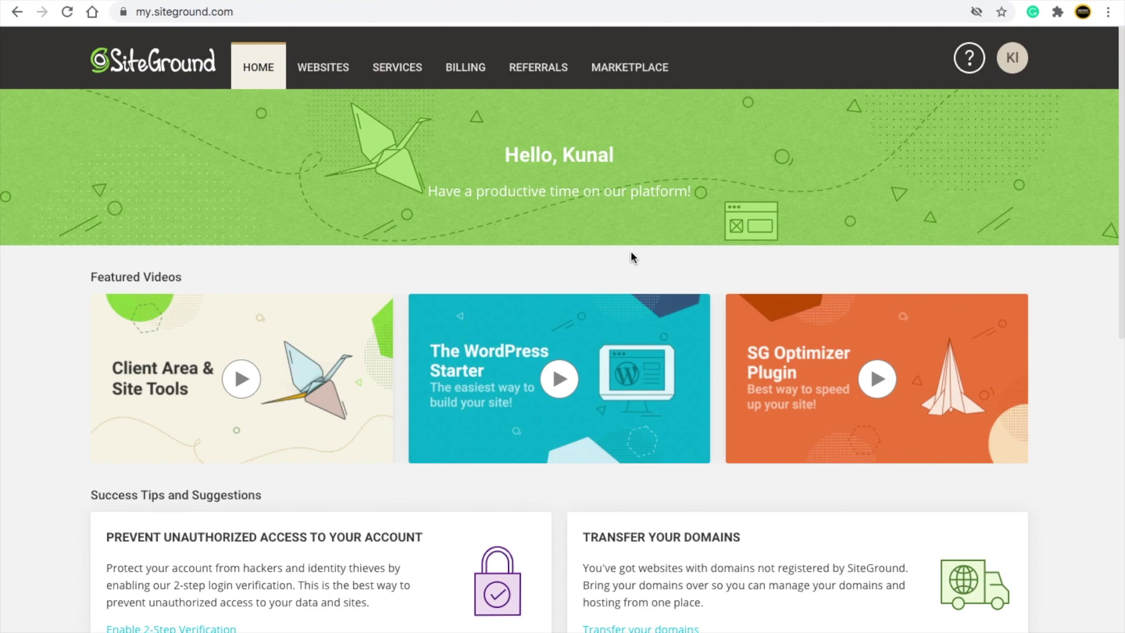
Step: From the Websites list, start a new website to bring up the Add New Website wizard
click(325, 70)
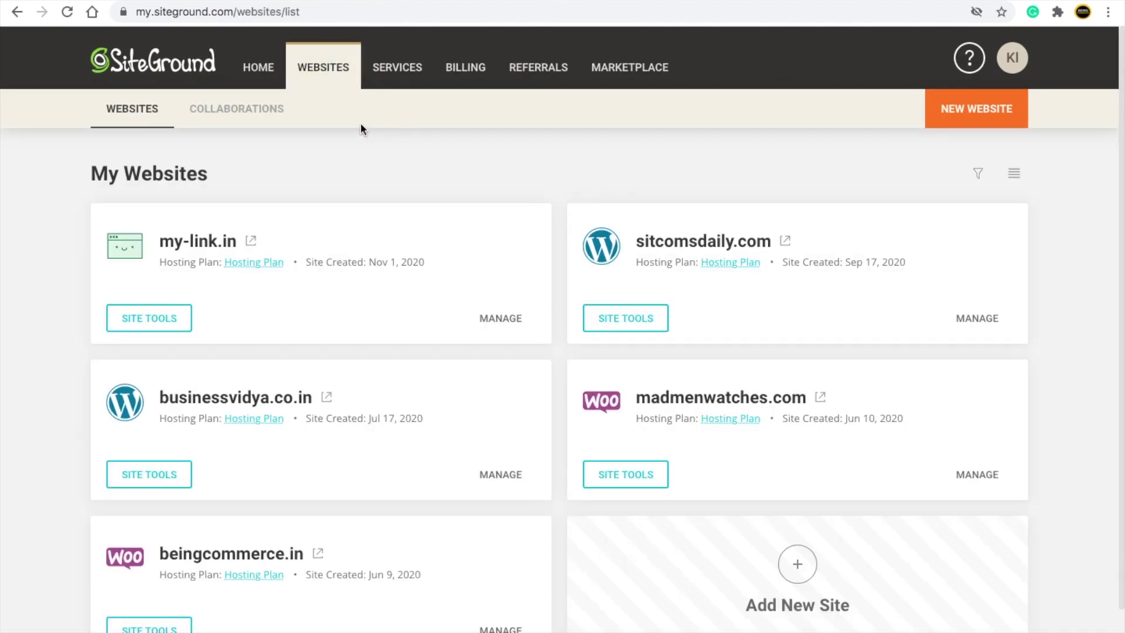
click(981, 117)
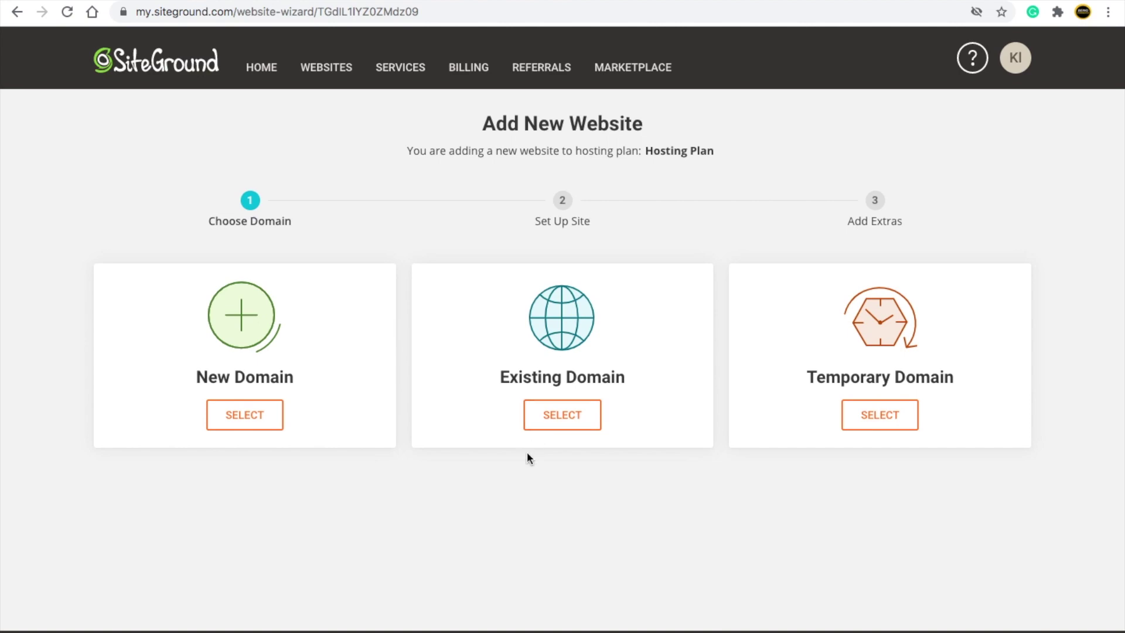
Step: Add entrepreneurs.com as an existing domain and create an empty site without extras
click(558, 417)
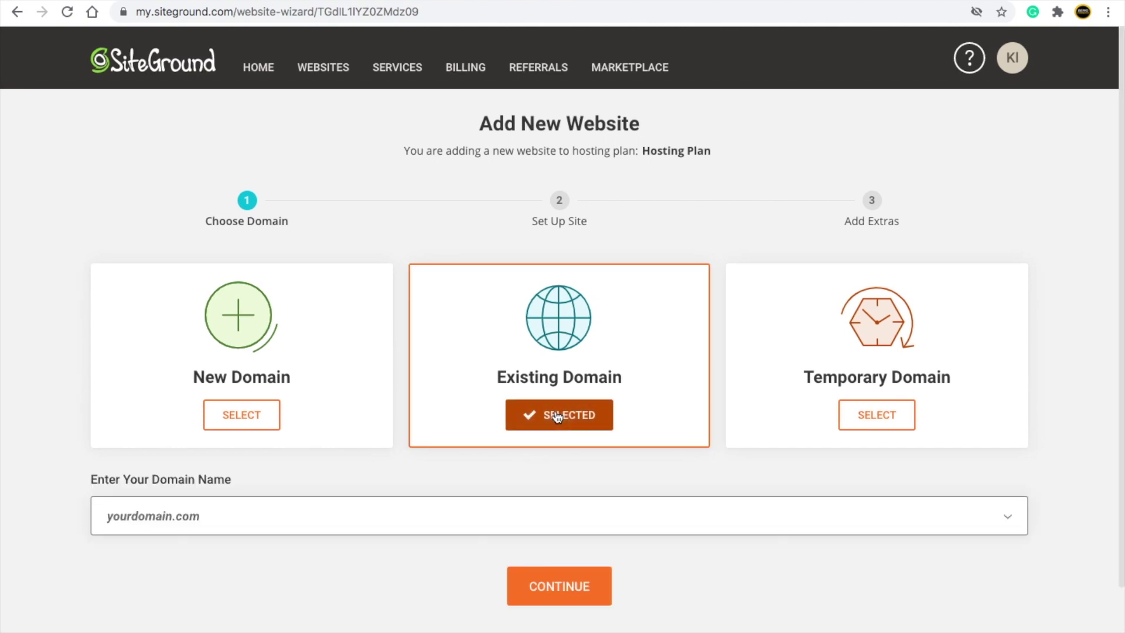
scroll(248, 449, down, 2)
click(211, 427)
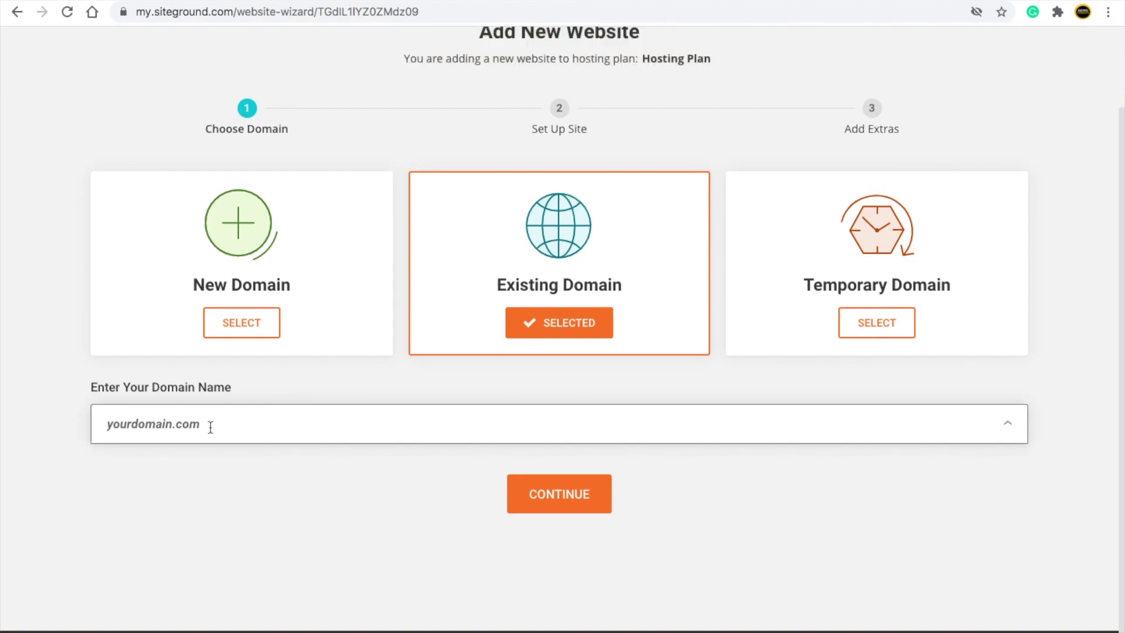
text(entrepreneurs.com)
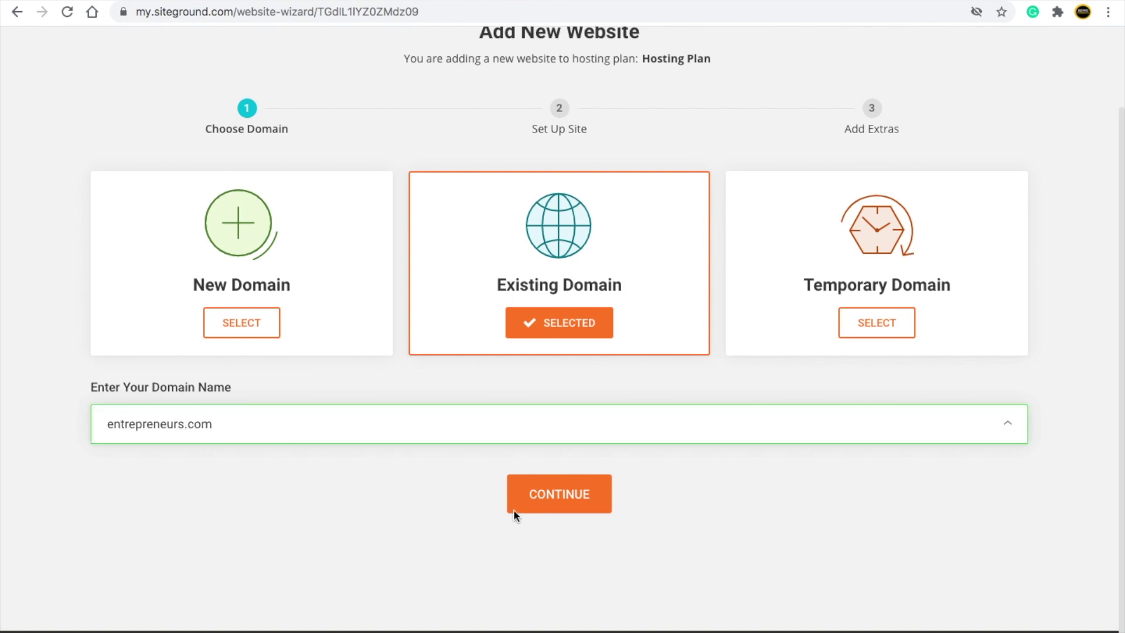
click(573, 496)
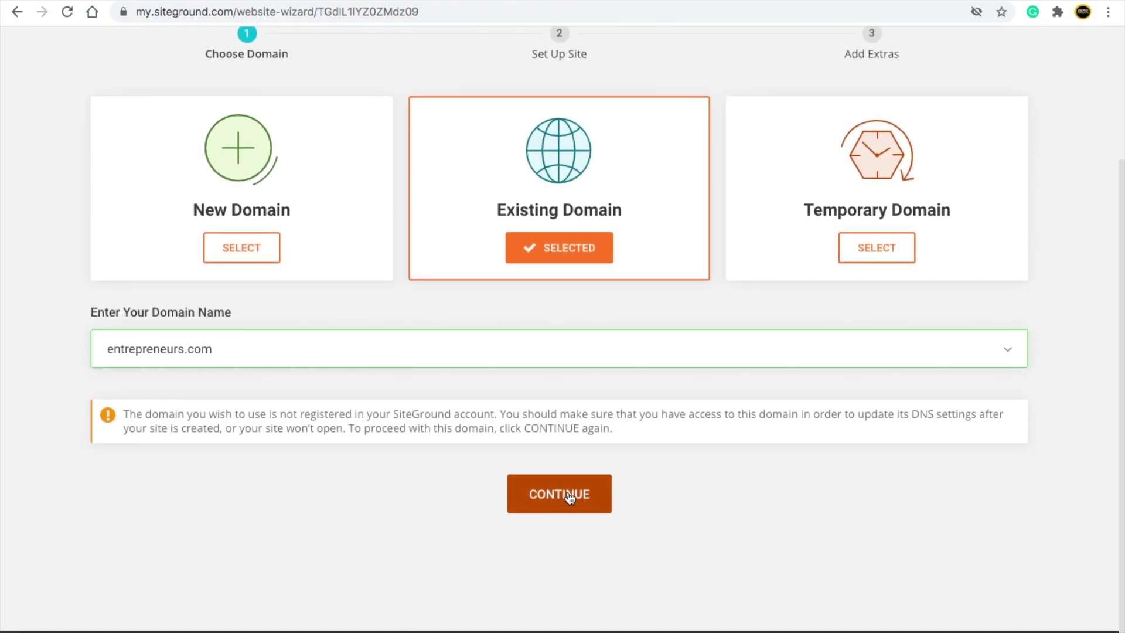
click(554, 497)
click(593, 457)
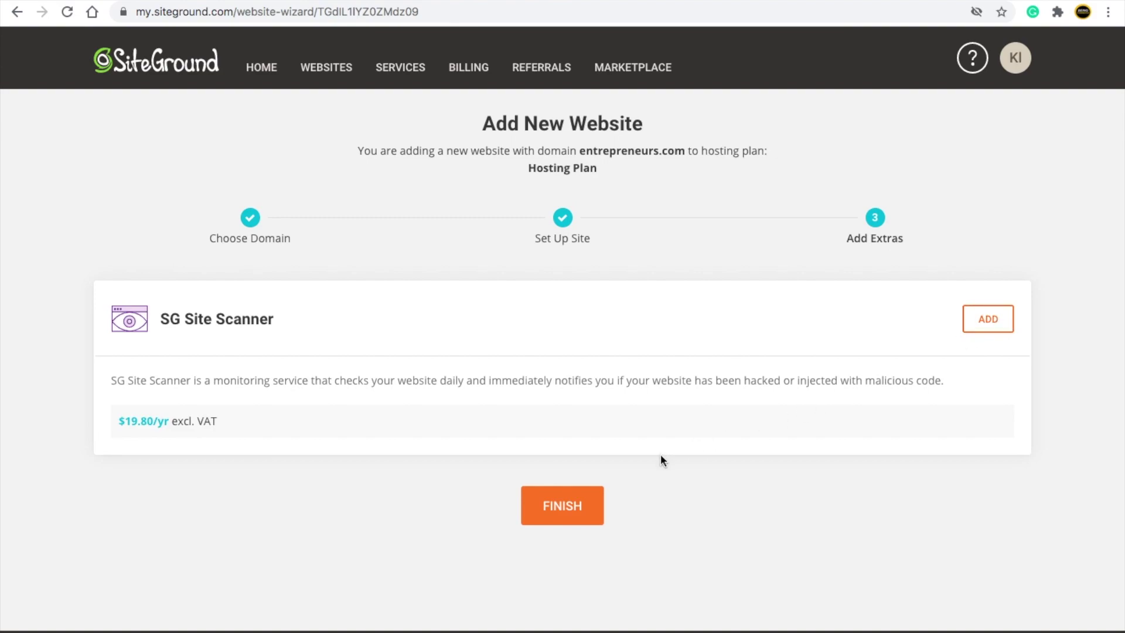
click(568, 507)
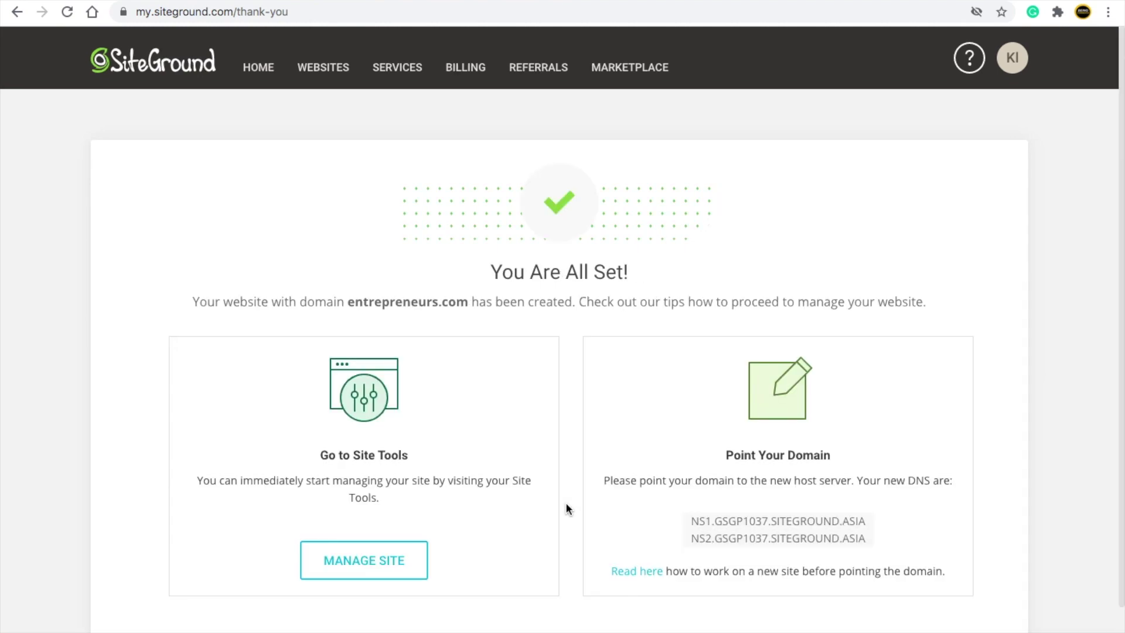
Step: Read the new site's two DNS nameservers, then switch to the GoDaddy homepage
scroll(565, 502, down, 1)
scroll(565, 508, down, 1)
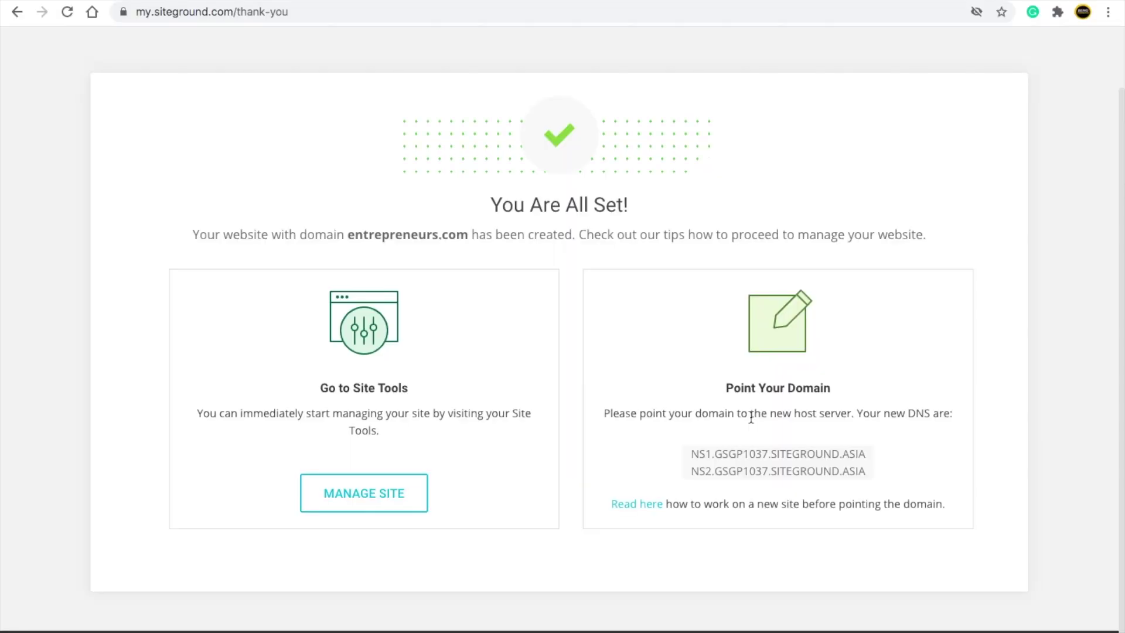
click(282, 18)
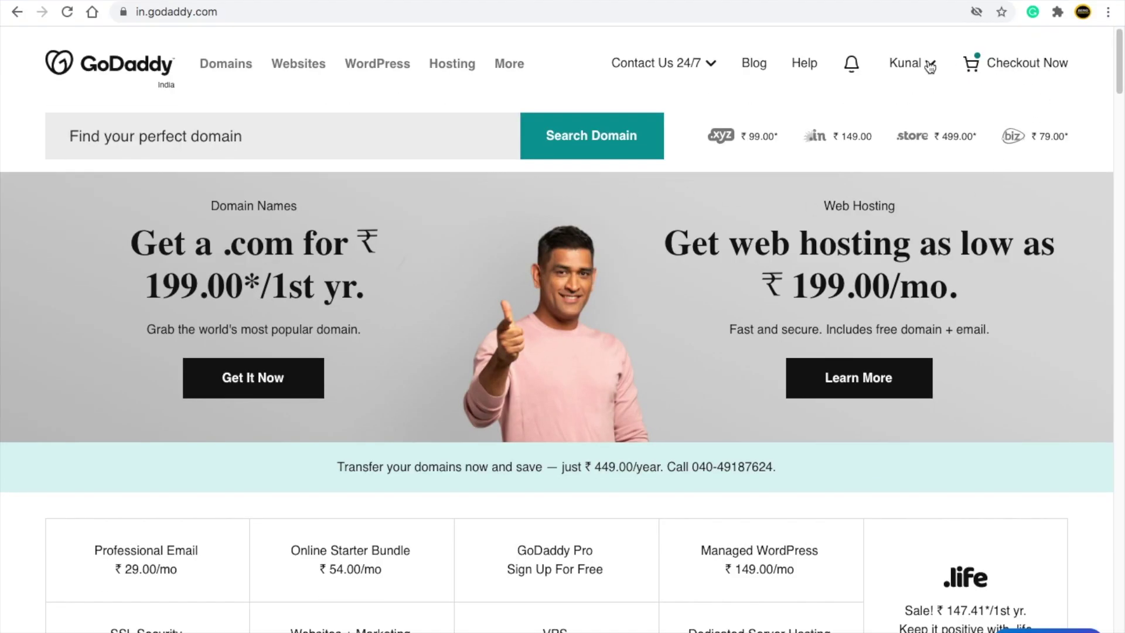
Step: Go to My Products, open DNS for beingcommerce.in, and choose Change under Nameservers
click(930, 64)
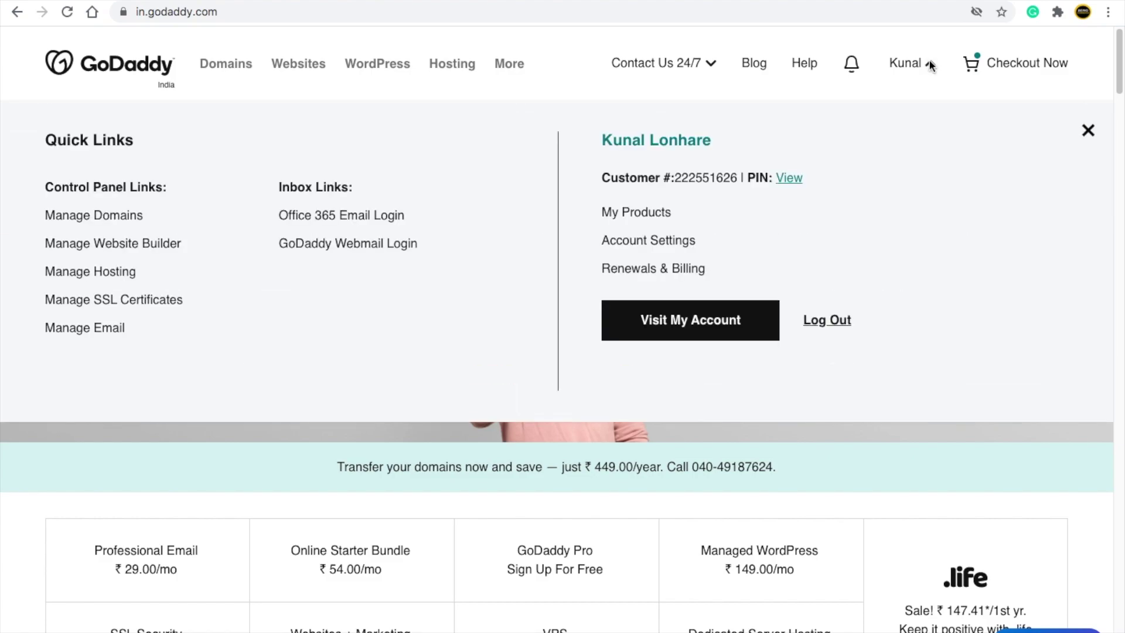
click(639, 214)
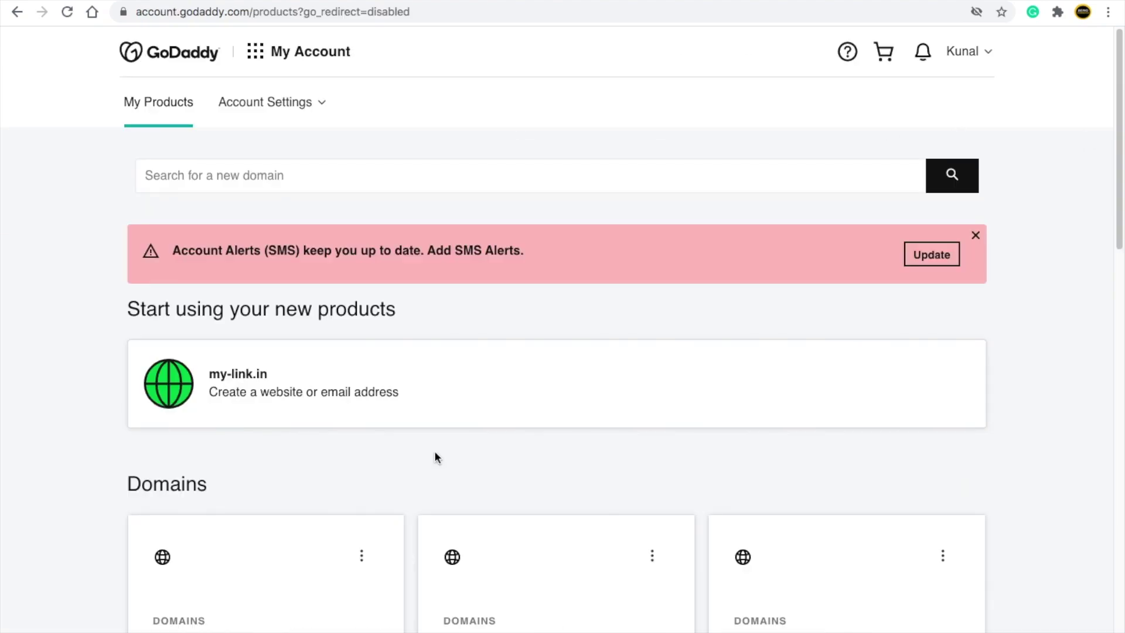
scroll(435, 451, down, 14)
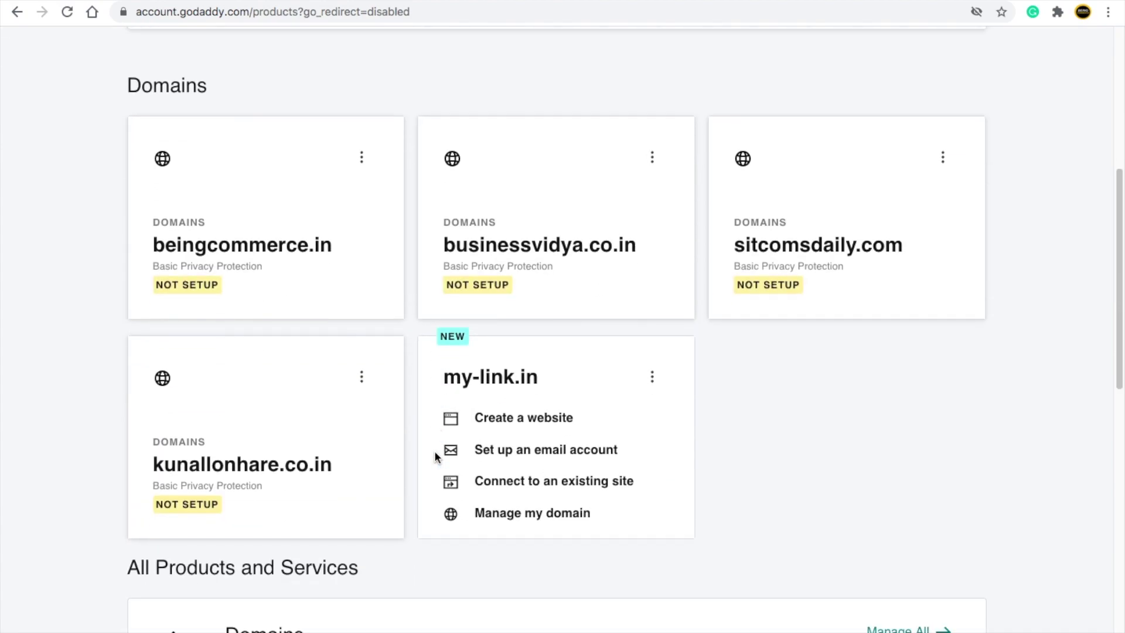
scroll(437, 458, down, 4)
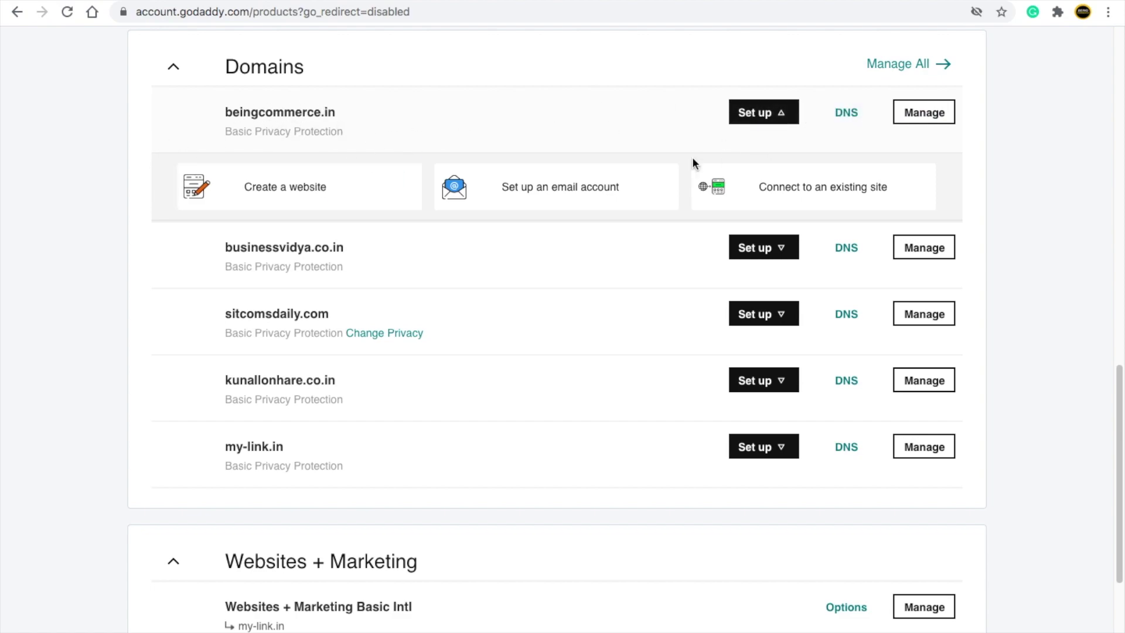
click(851, 116)
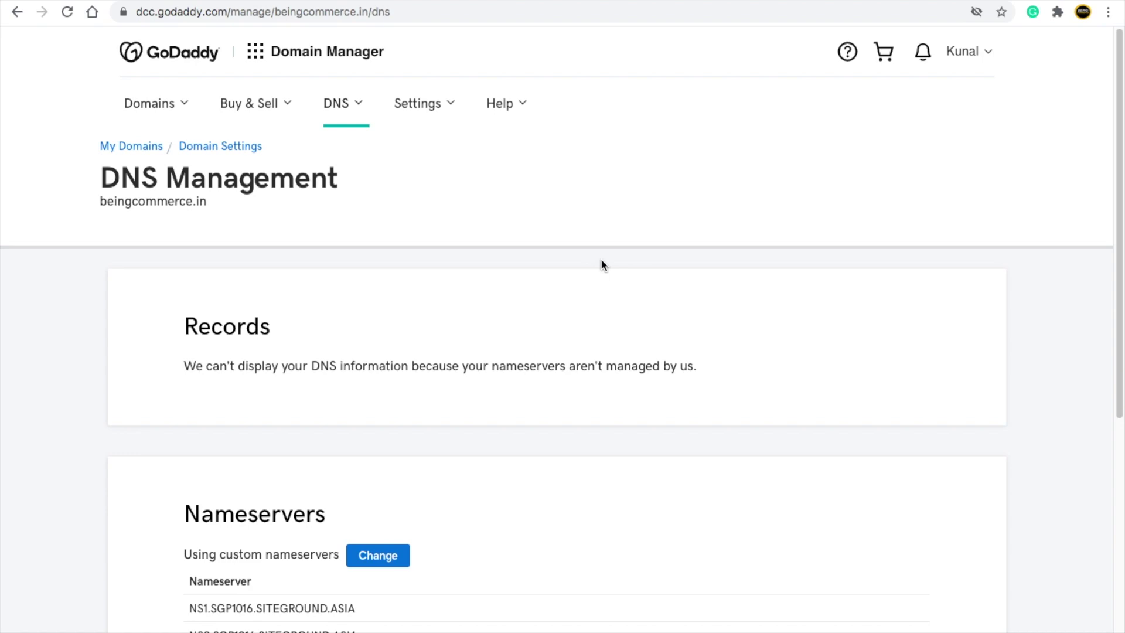
scroll(604, 265, down, 4)
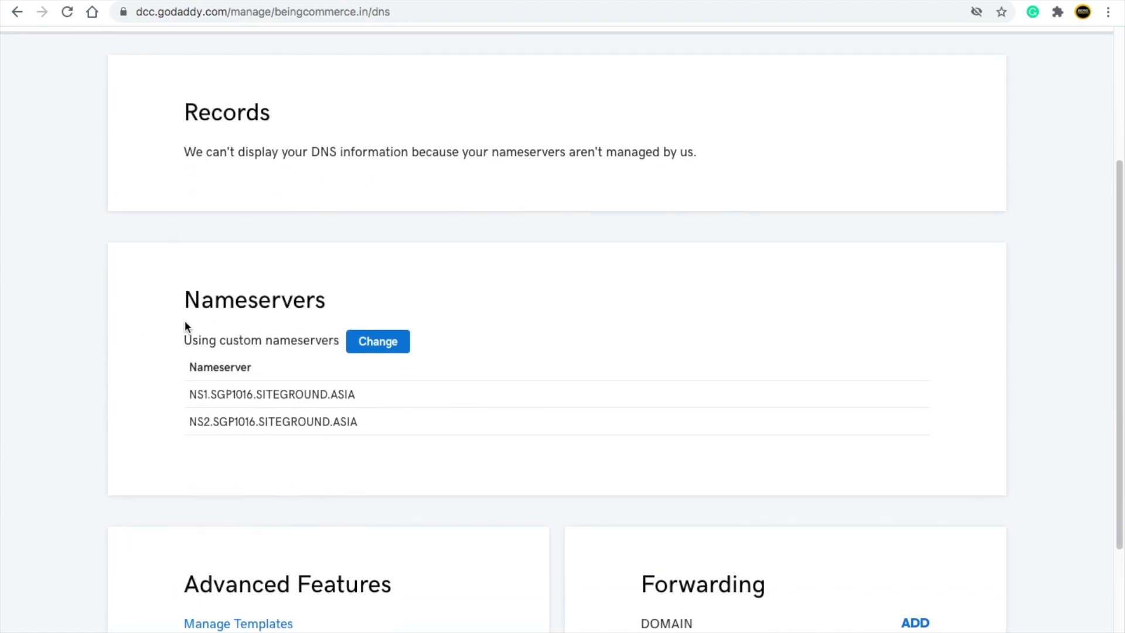
click(381, 344)
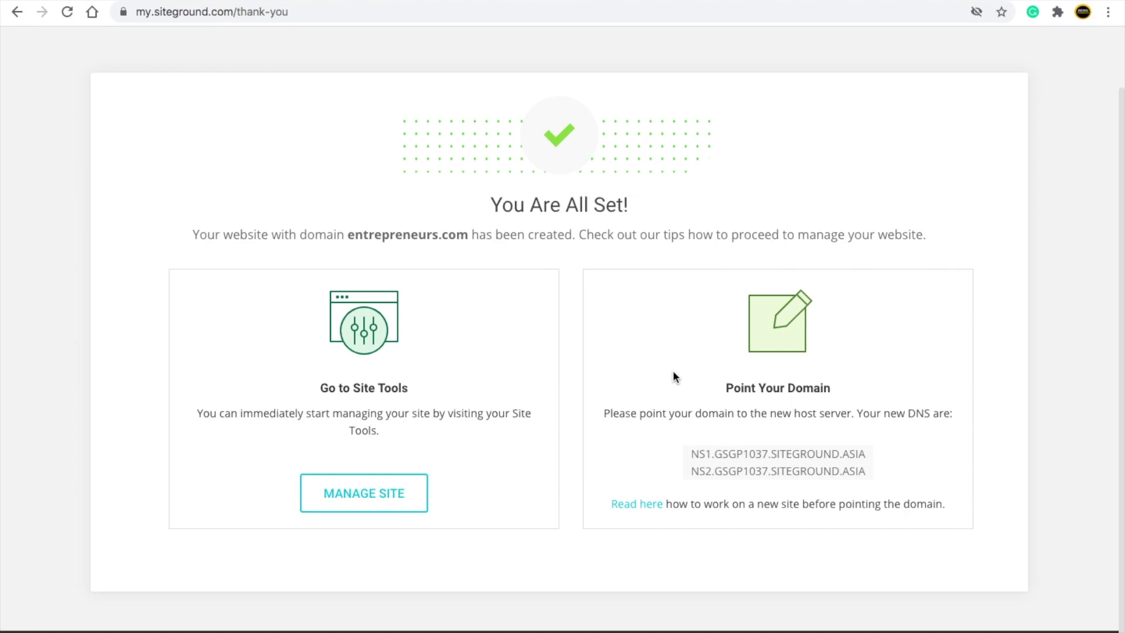
Step: Copy NS1.GSGP1037.SITEGROUND.ASIA from SiteGround into GoDaddy's first nameserver field
drag(692, 449, 867, 453)
right_click(796, 459)
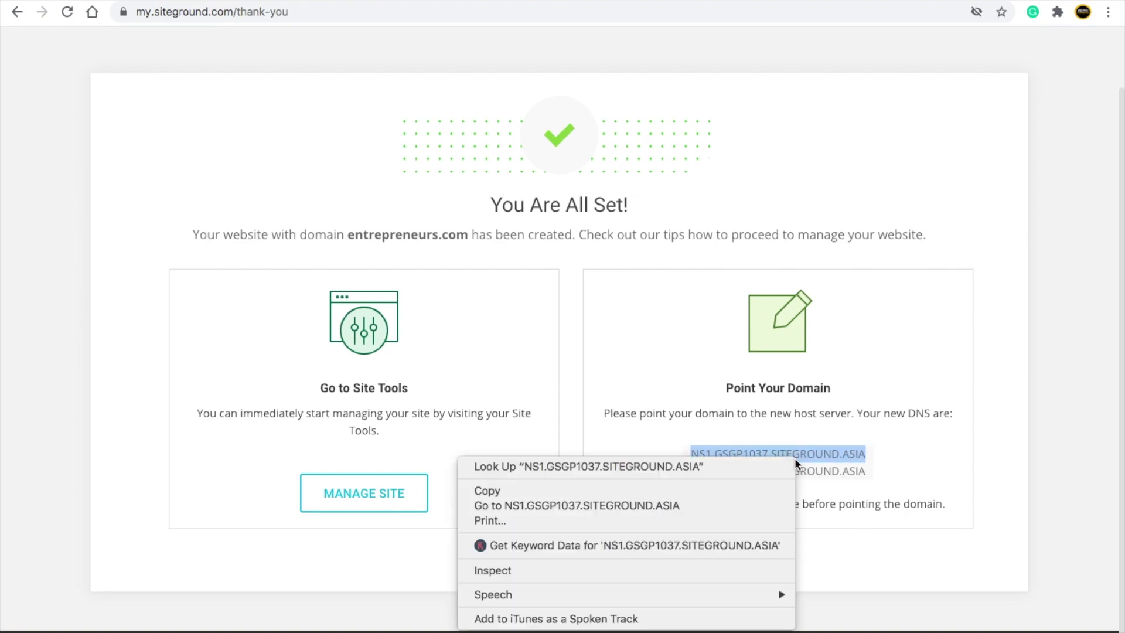
click(666, 491)
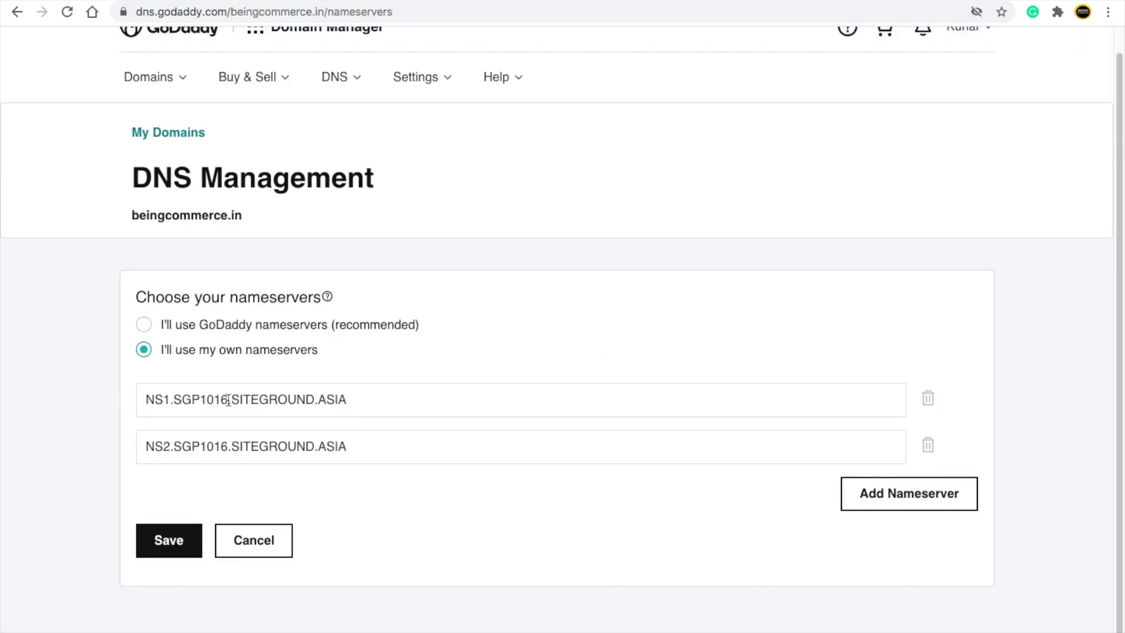
triple_click(229, 400)
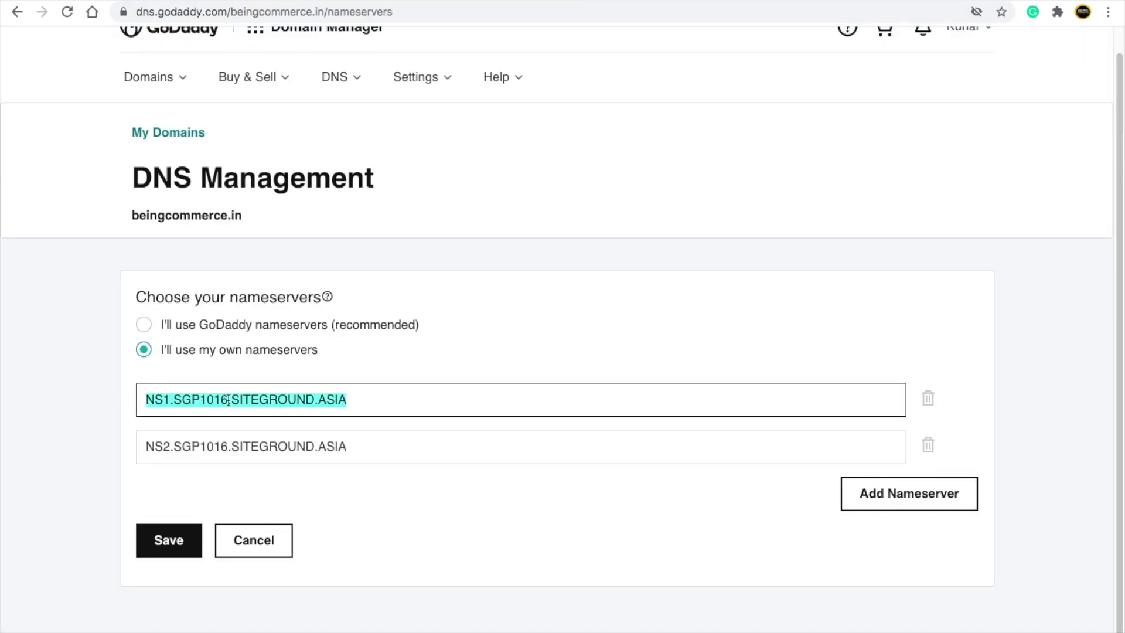
click(75, 380)
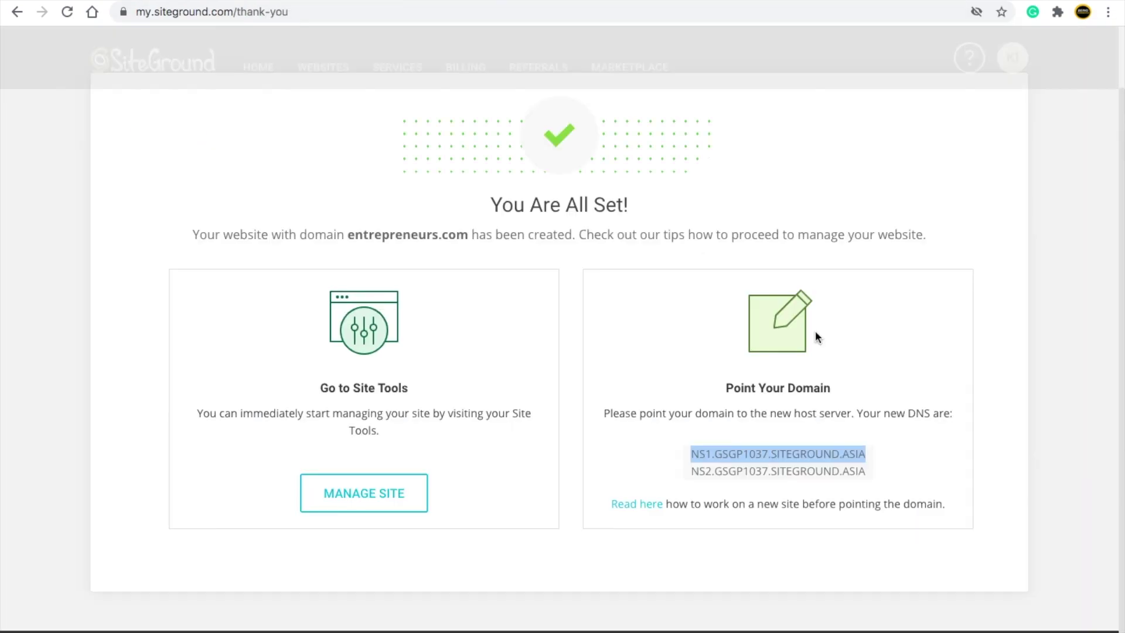
Step: Copy the second SiteGround nameserver into the second field and save the custom nameservers
drag(866, 472, 690, 470)
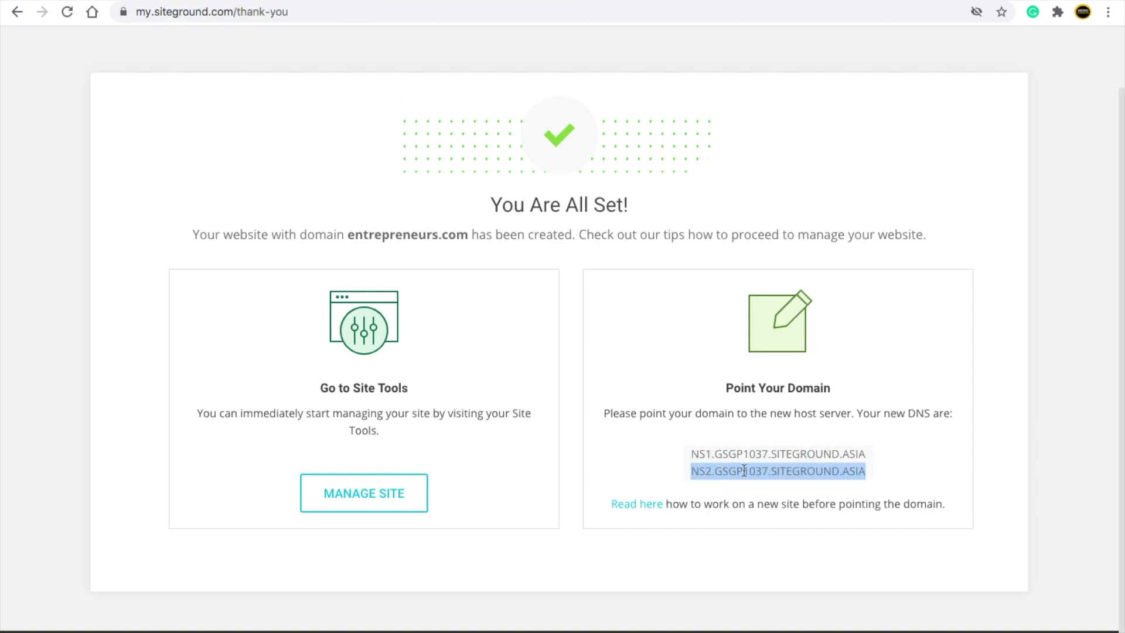
right_click(736, 471)
click(765, 501)
click(610, 451)
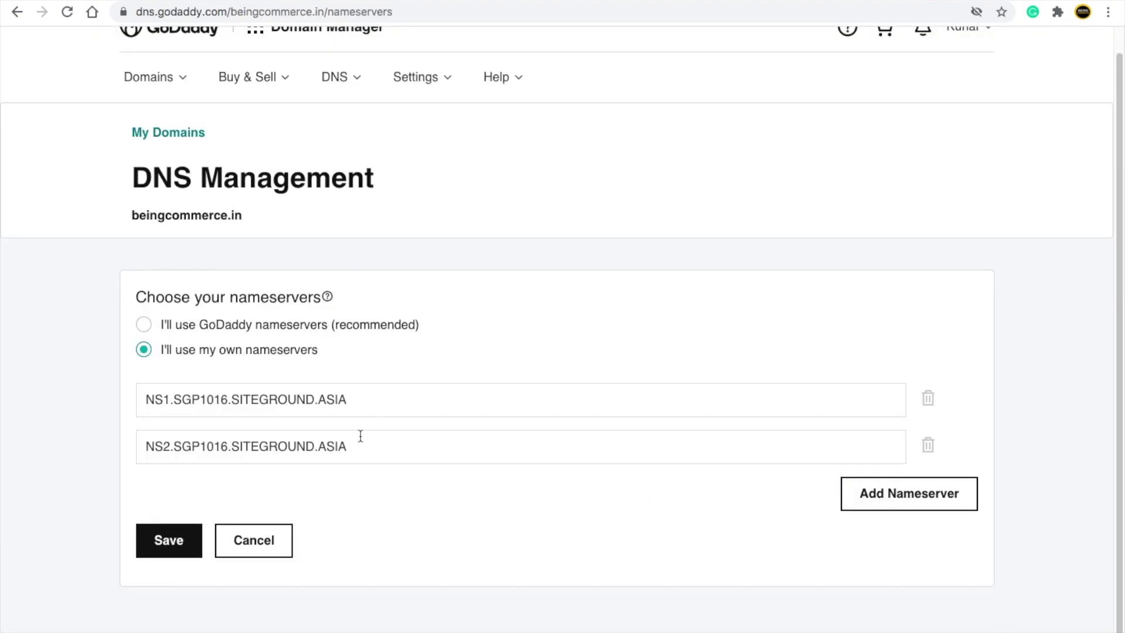
triple_click(261, 449)
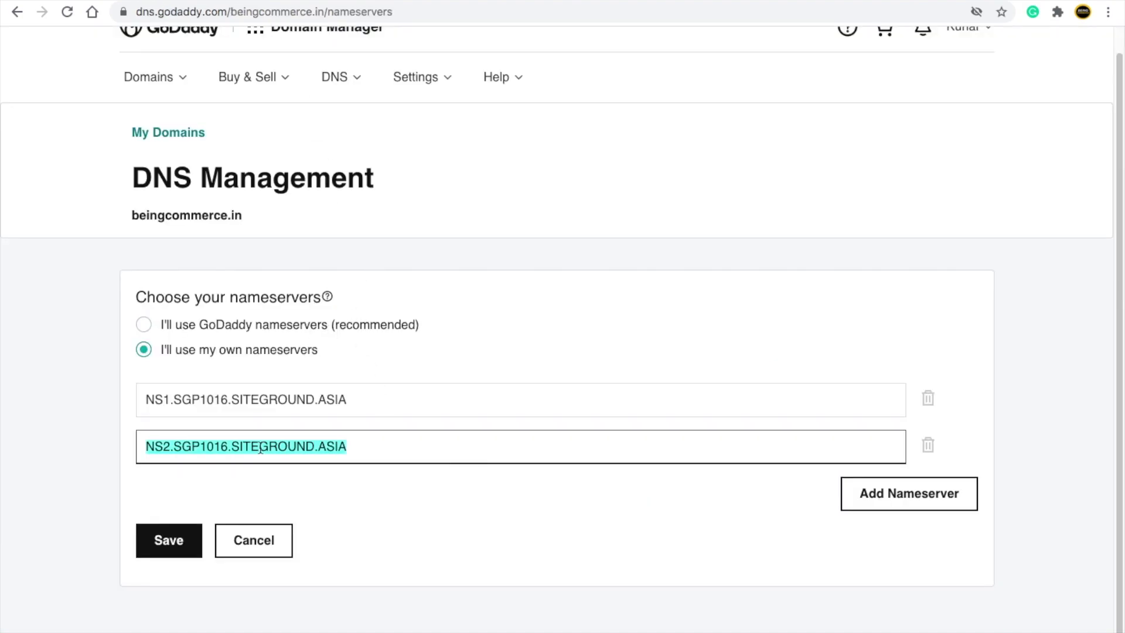
click(30, 407)
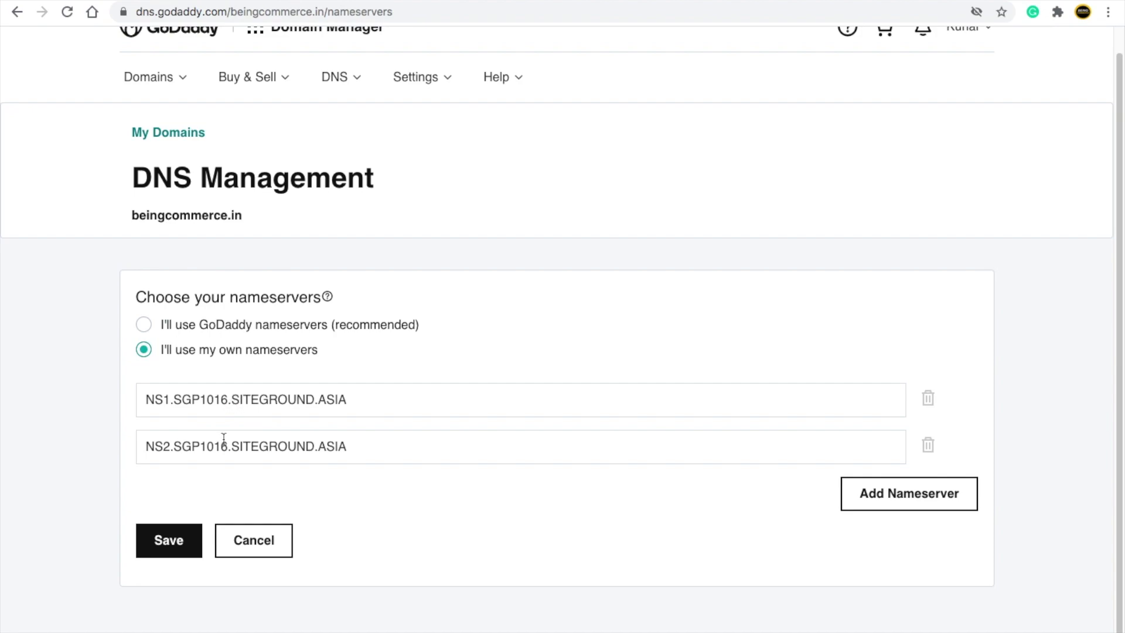
click(173, 542)
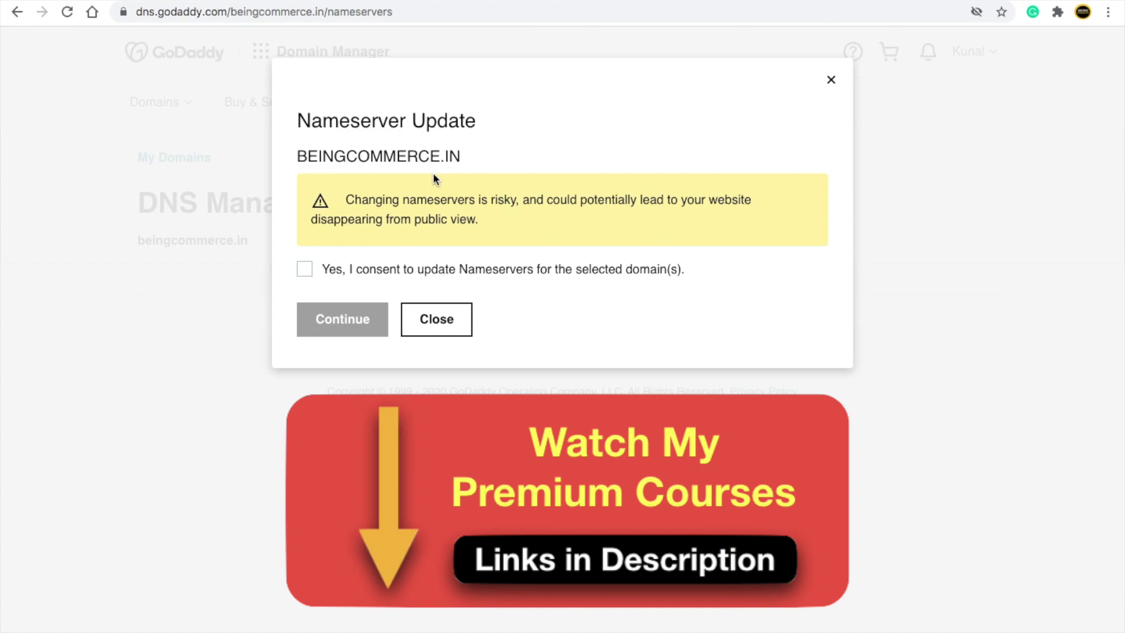
Step: Give consent and confirm the nameserver update for beingcommerce.in in GoDaddy
click(306, 270)
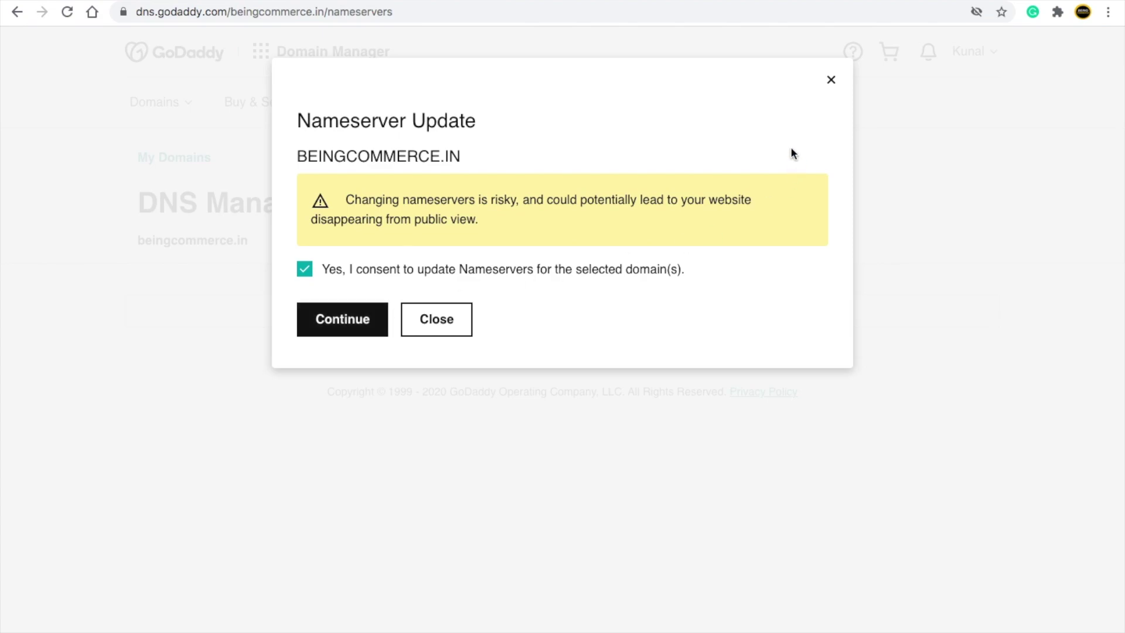
click(831, 82)
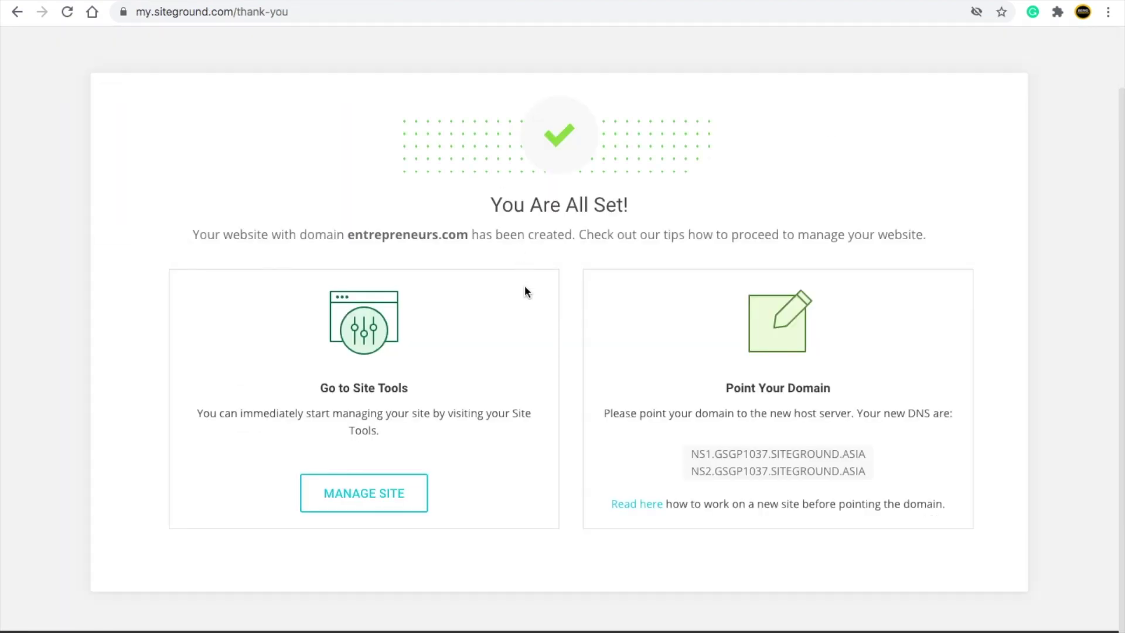
Step: Open Site Tools for entrepreneurs.com and go to WordPress > Install & Manage
click(367, 495)
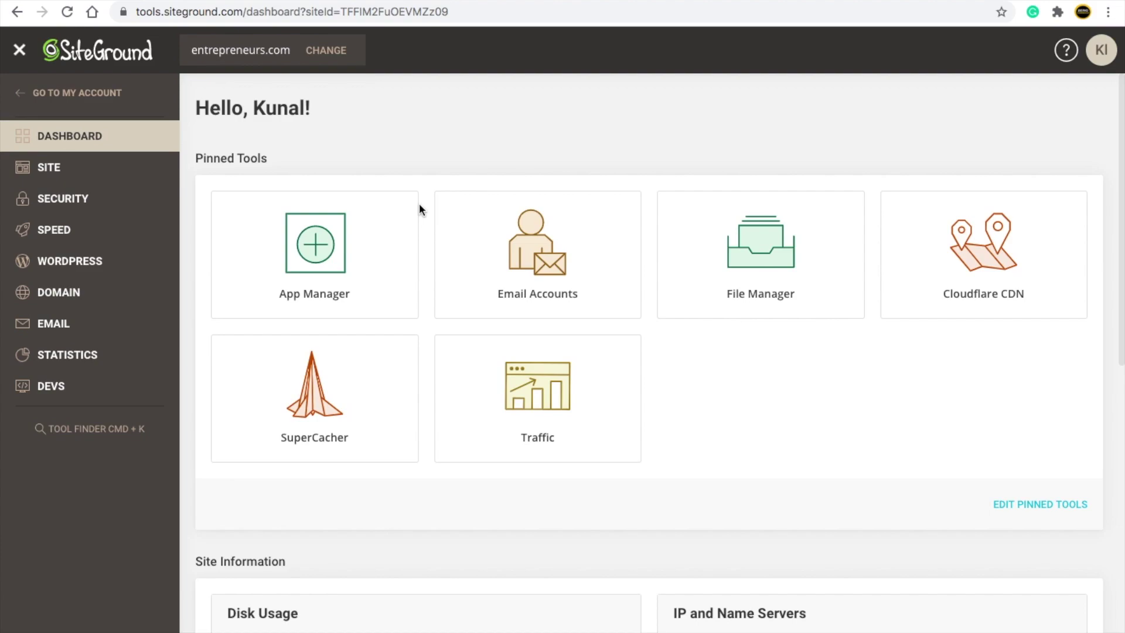
click(97, 262)
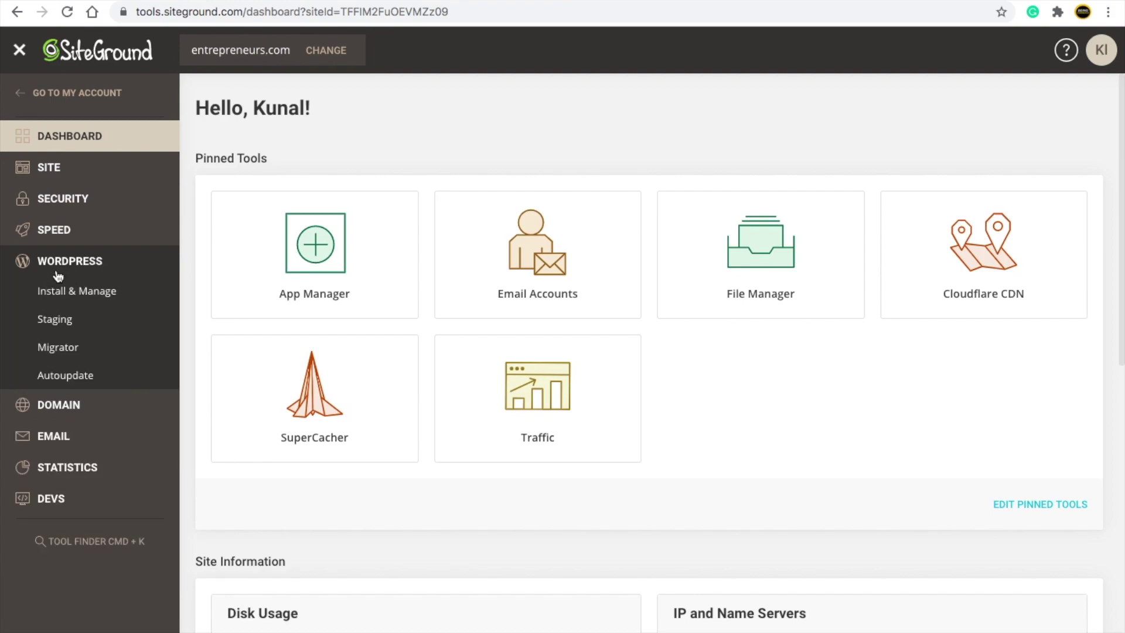
click(83, 293)
scroll(314, 377, down, 2)
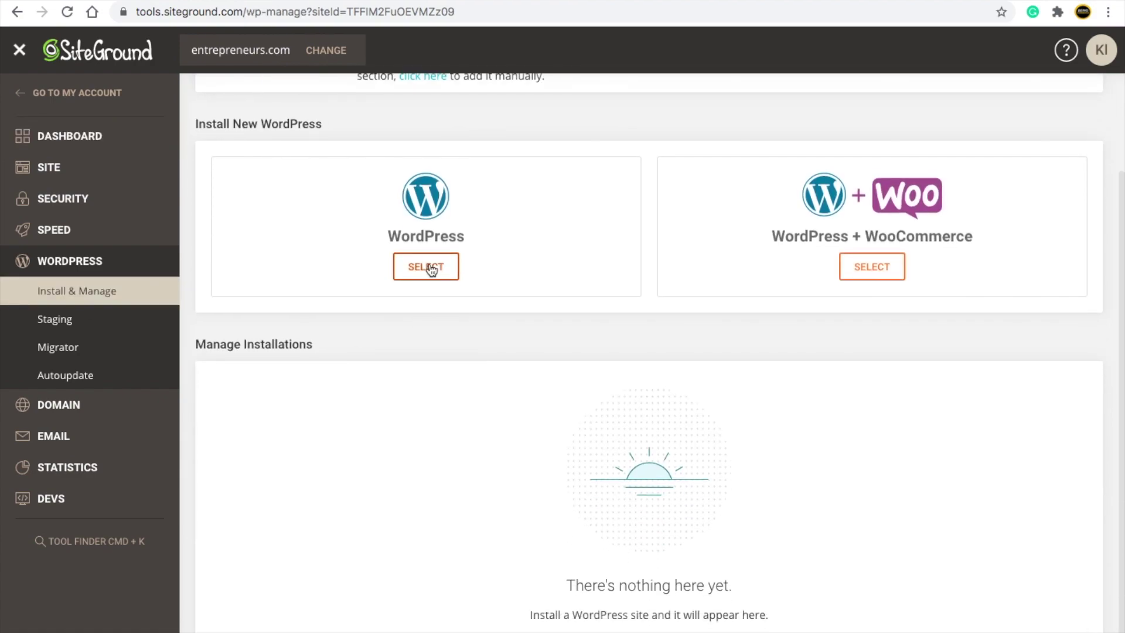
Step: Choose a plain WordPress install on entrepreneurs.com with the WordPress Starter option unchecked
click(426, 267)
scroll(435, 181, up, 1)
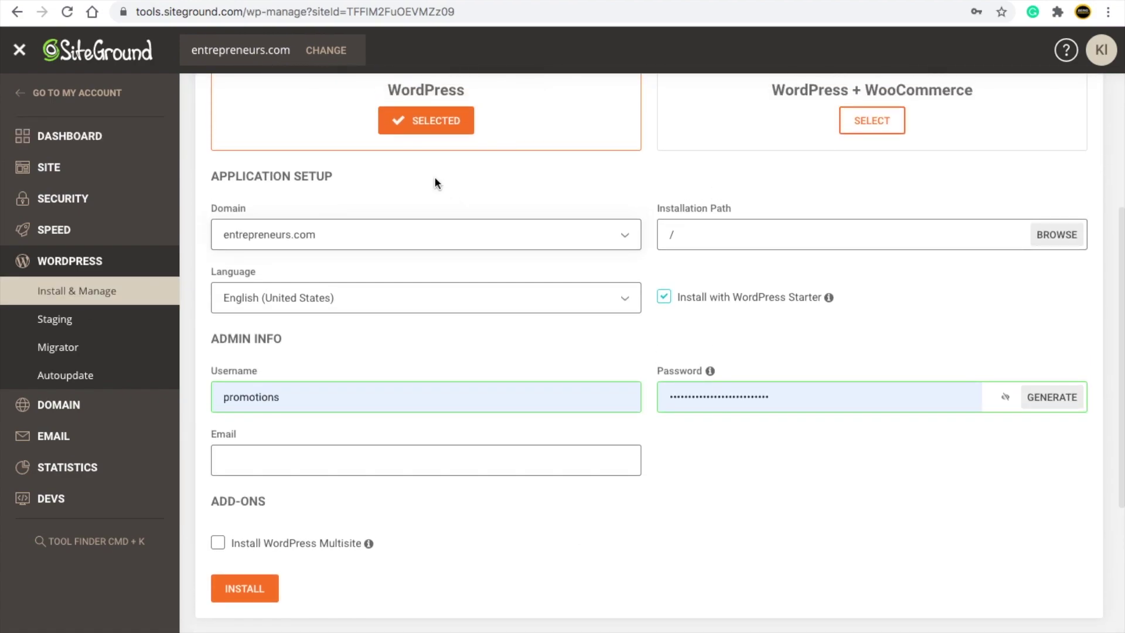
click(429, 246)
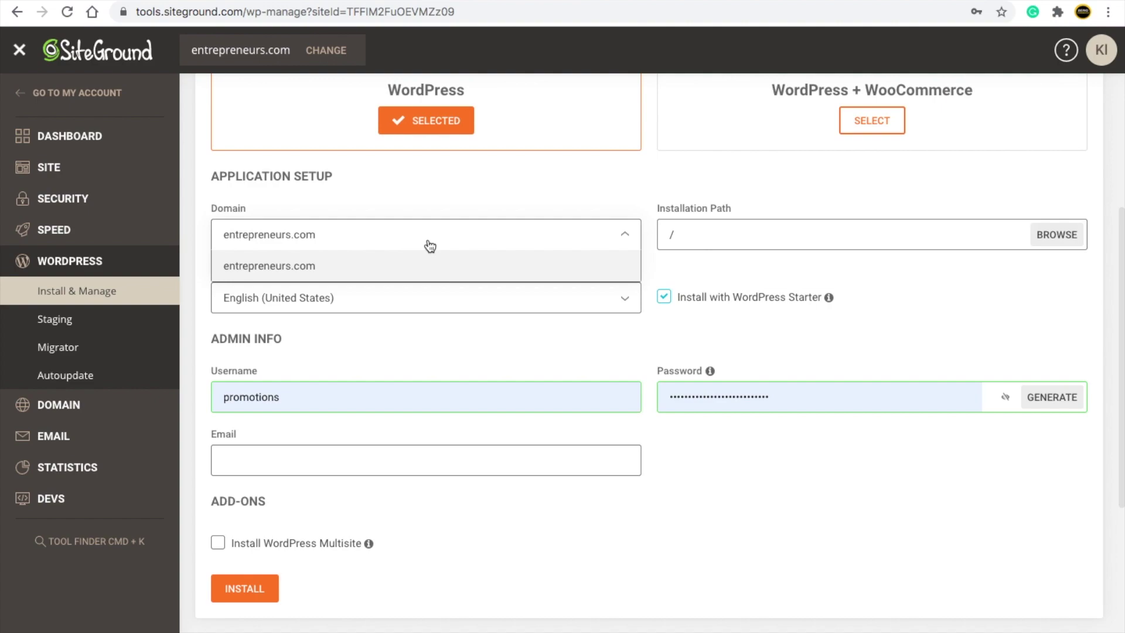
click(328, 267)
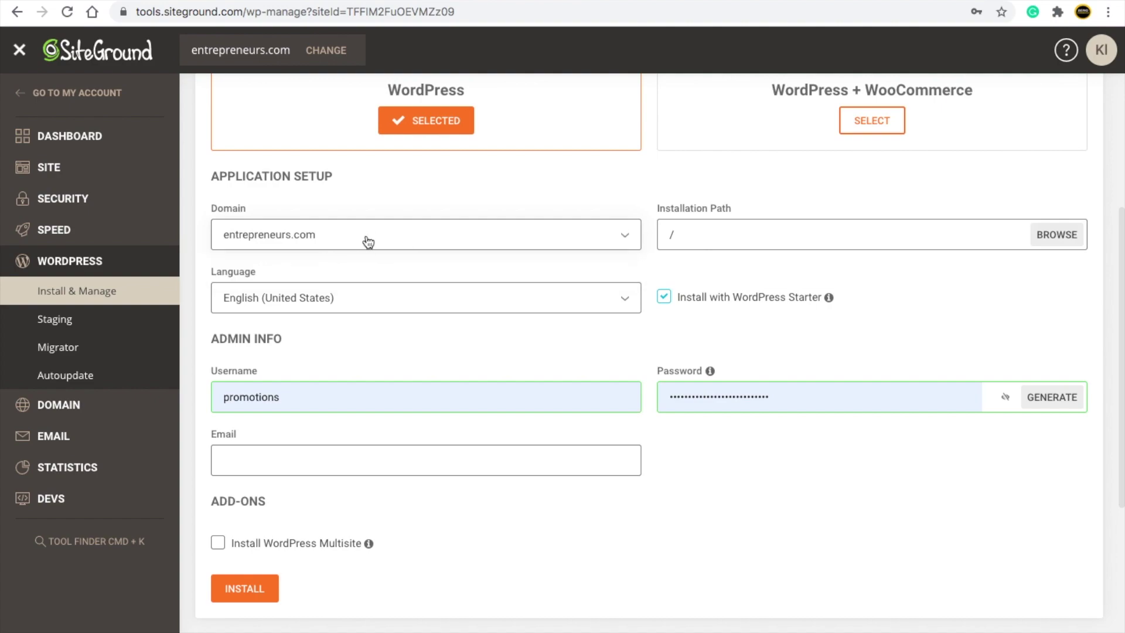
click(664, 298)
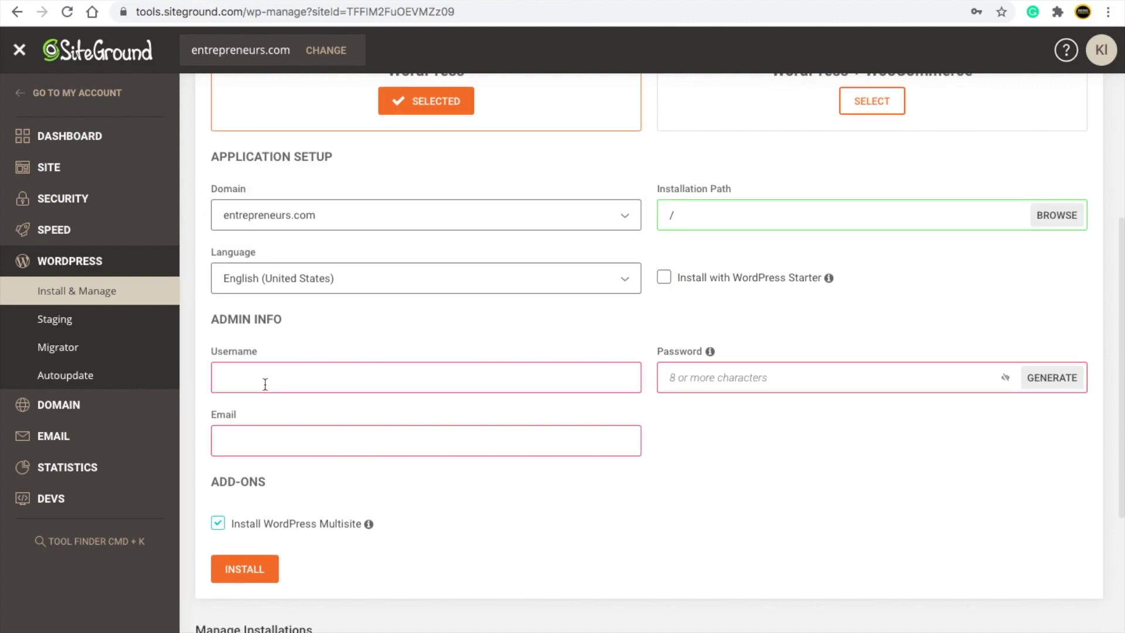
Step: Fill in the admin username, password and email from saved entries, then start the install
scroll(264, 384, down, 1)
click(258, 338)
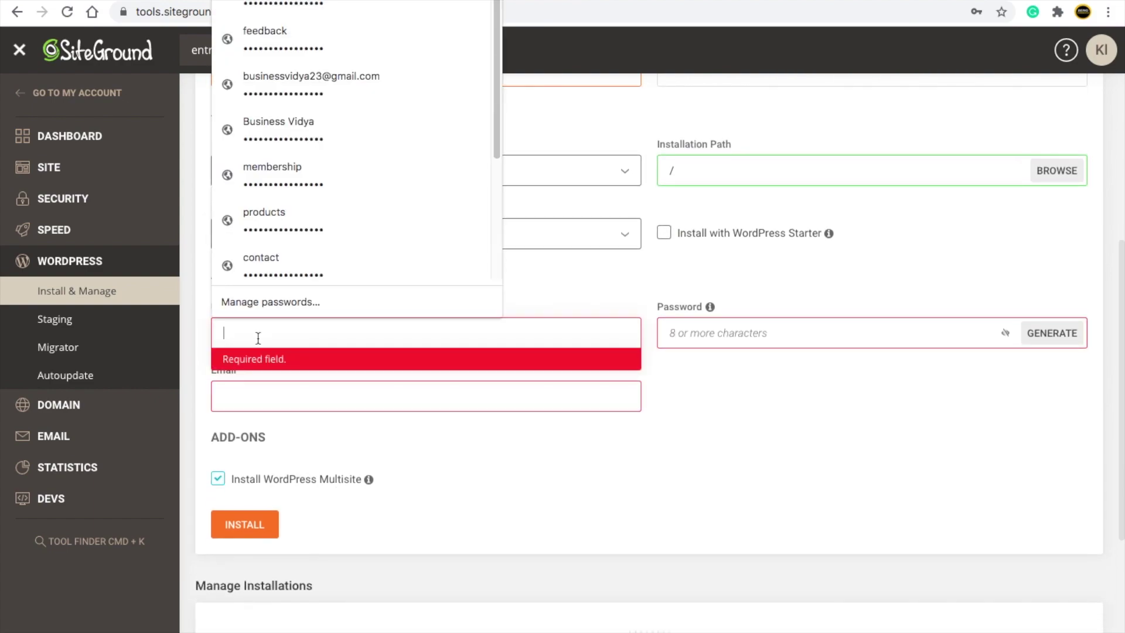
click(645, 305)
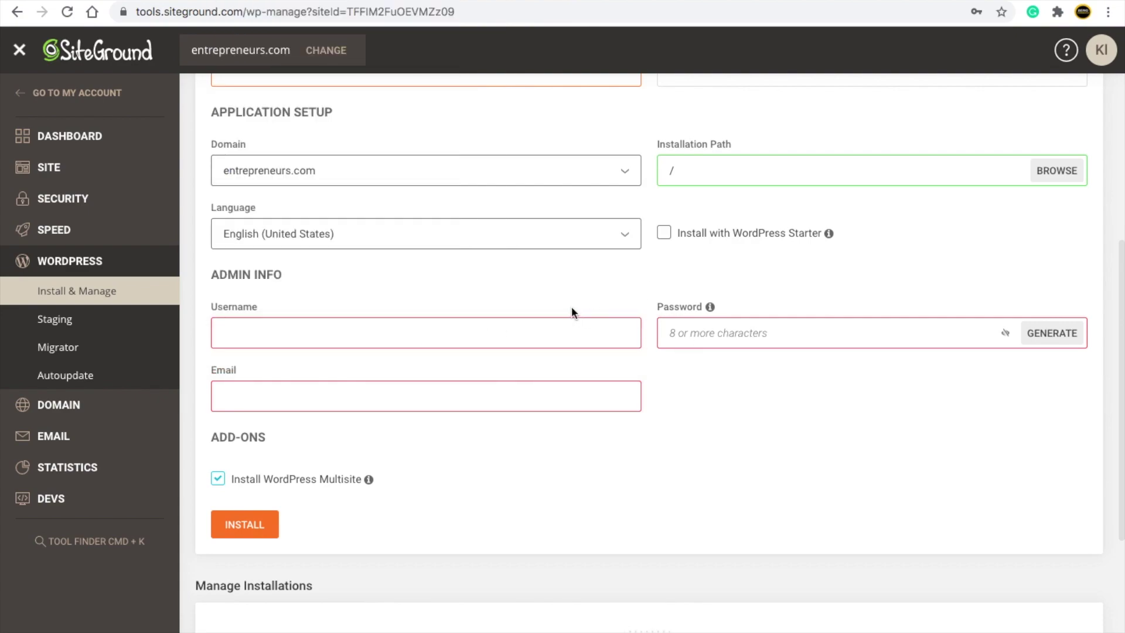
click(238, 347)
click(270, 375)
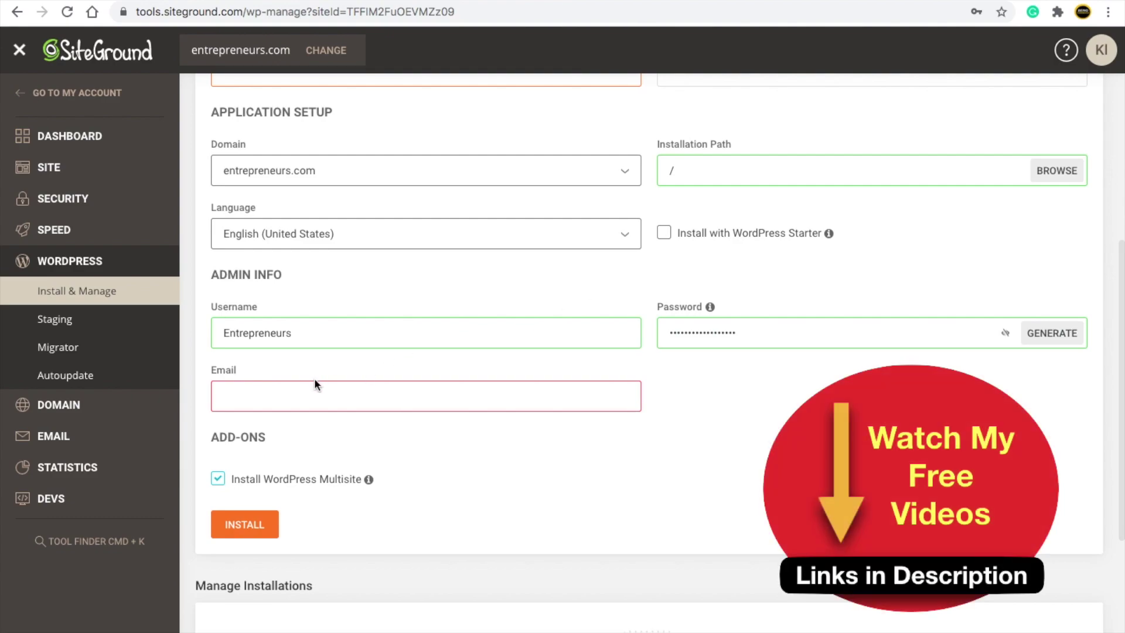
click(300, 389)
click(291, 432)
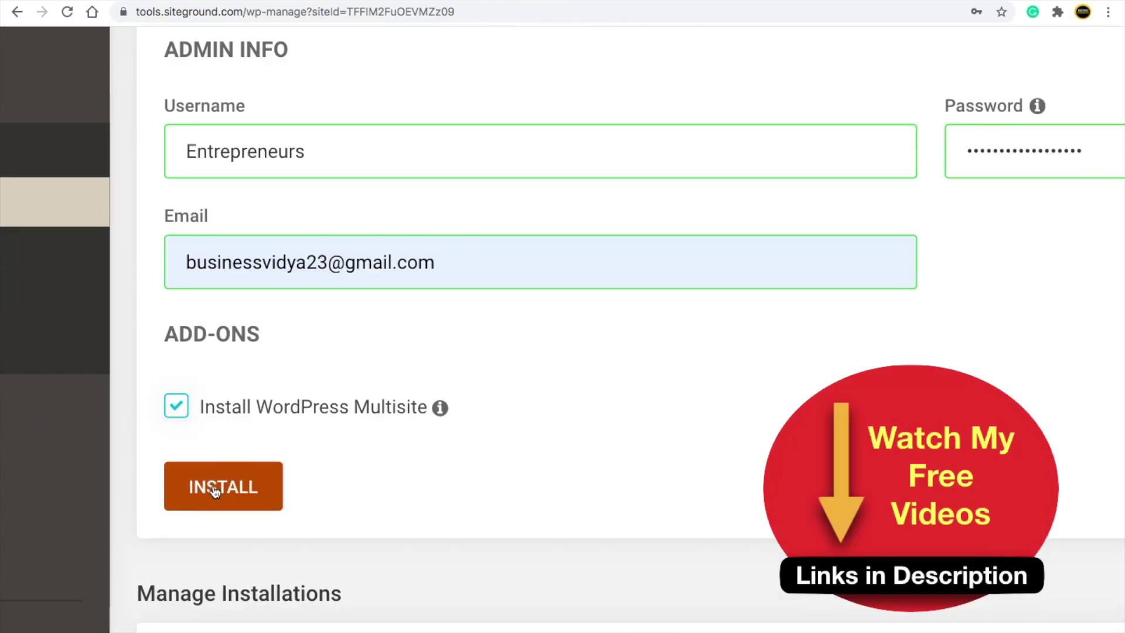
click(224, 488)
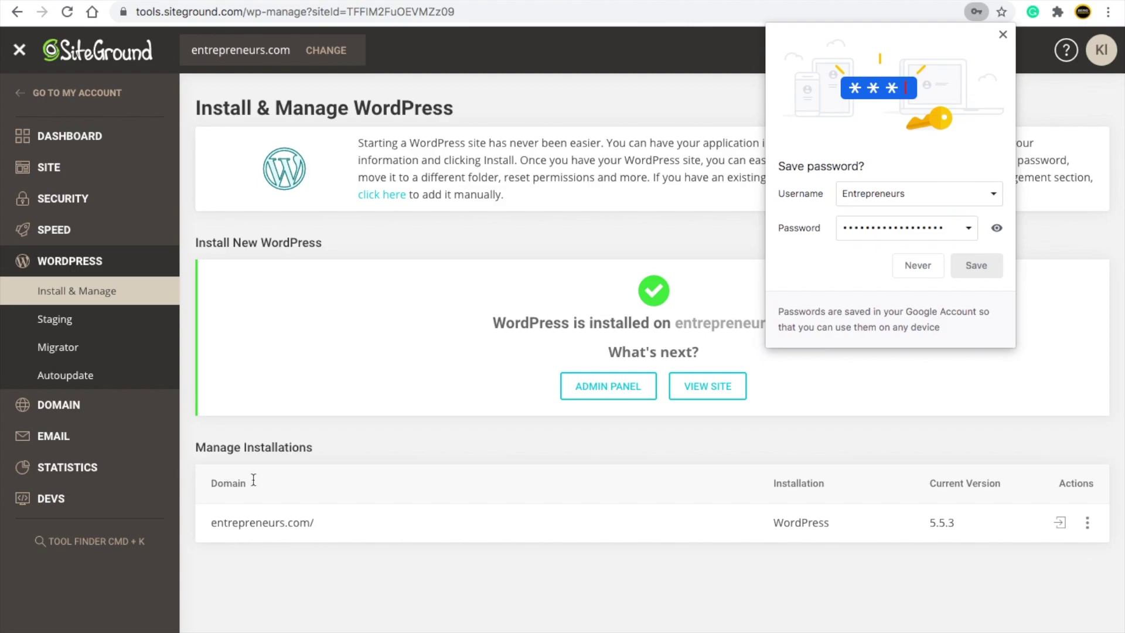
Step: Save the new admin password in Chrome and log into the WordPress admin panel
click(977, 265)
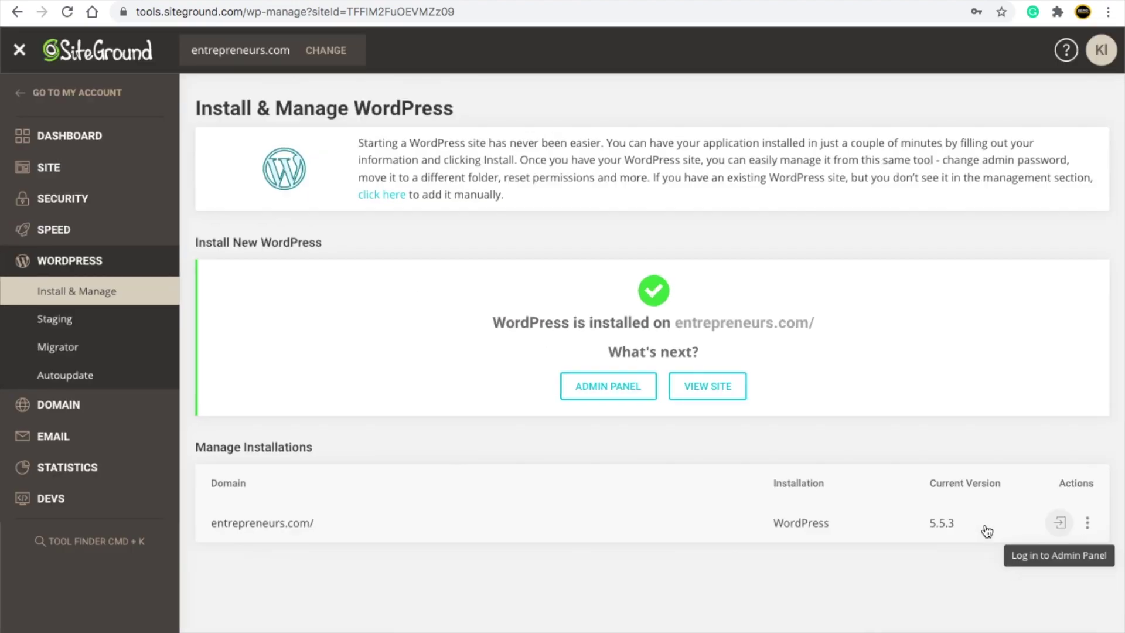
click(984, 518)
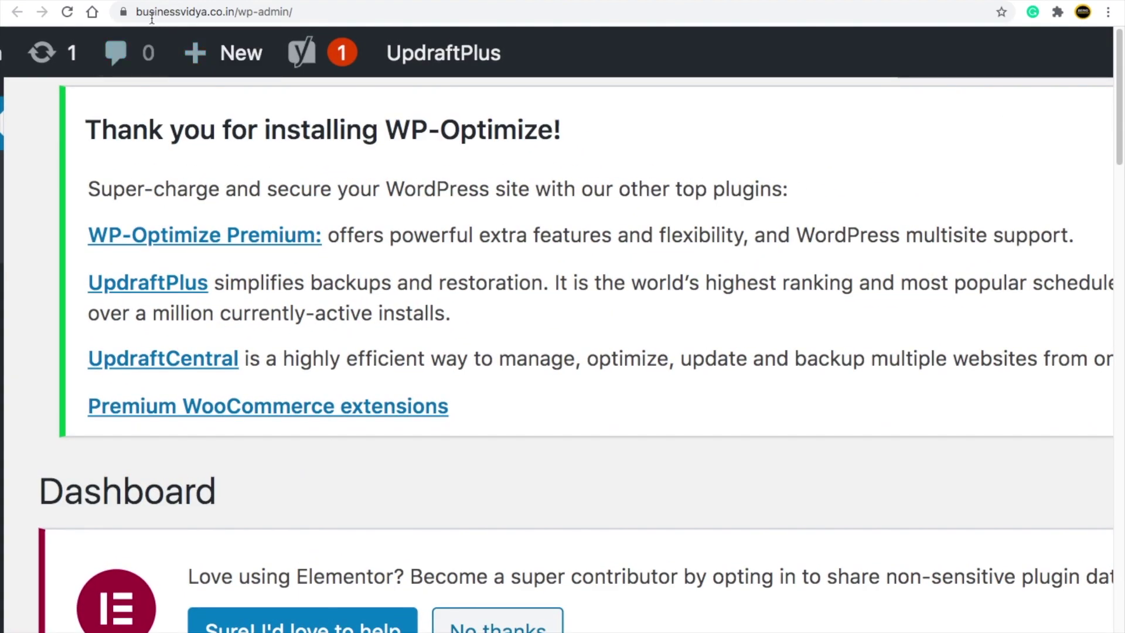
Step: Check the dashboard's secure connection details, then return to SiteGround's WordPress Install & Manage page
click(122, 13)
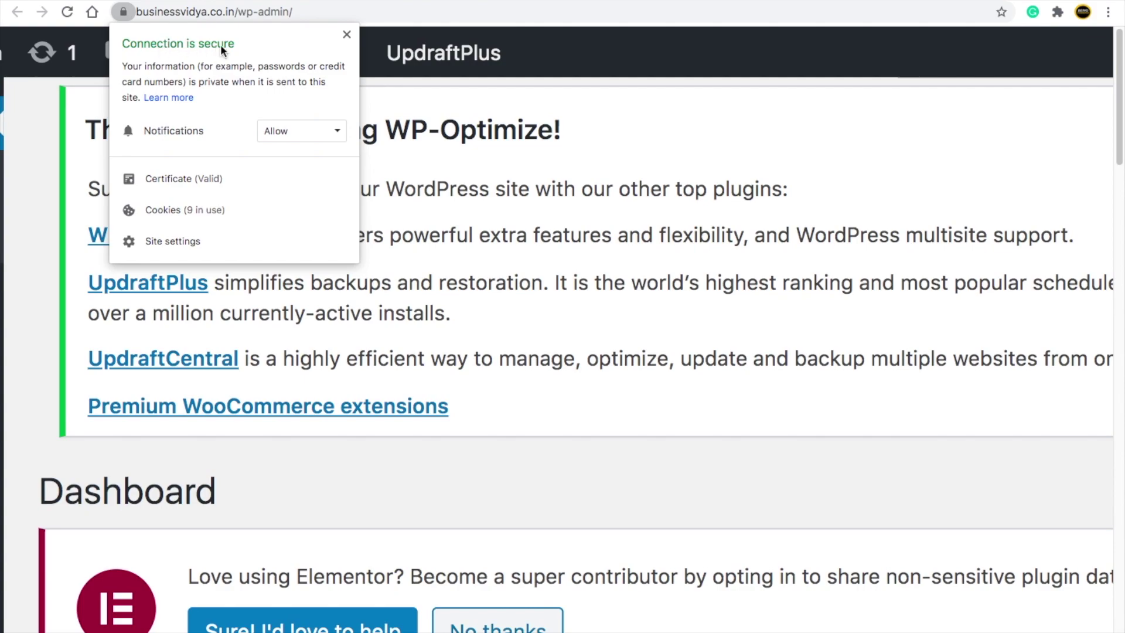
click(346, 35)
mouse_move(438, 226)
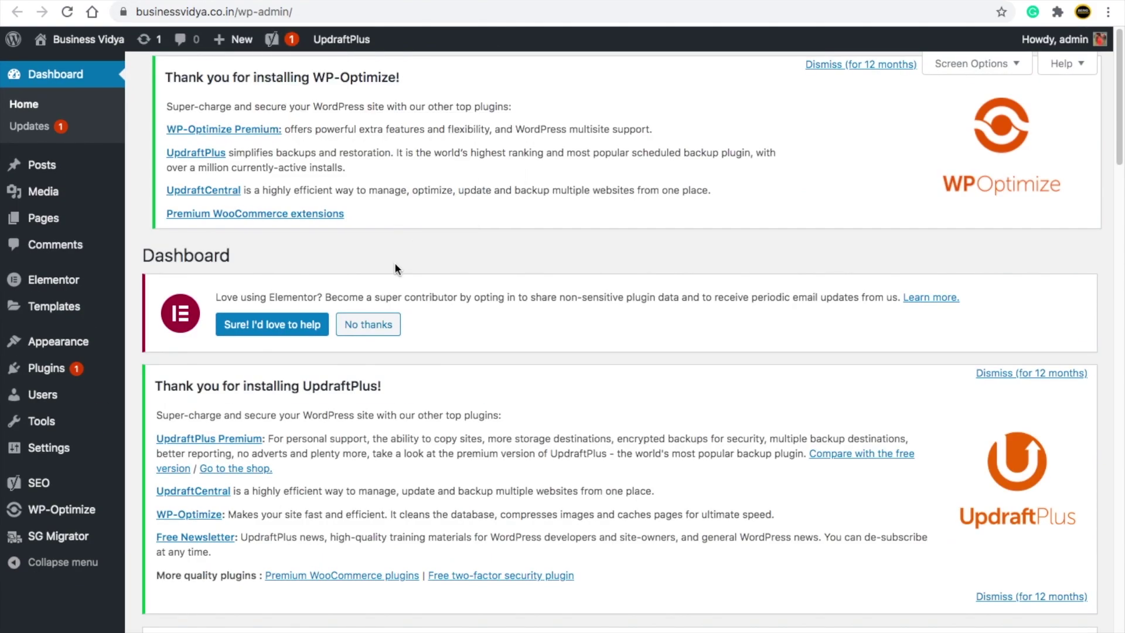
click(443, 3)
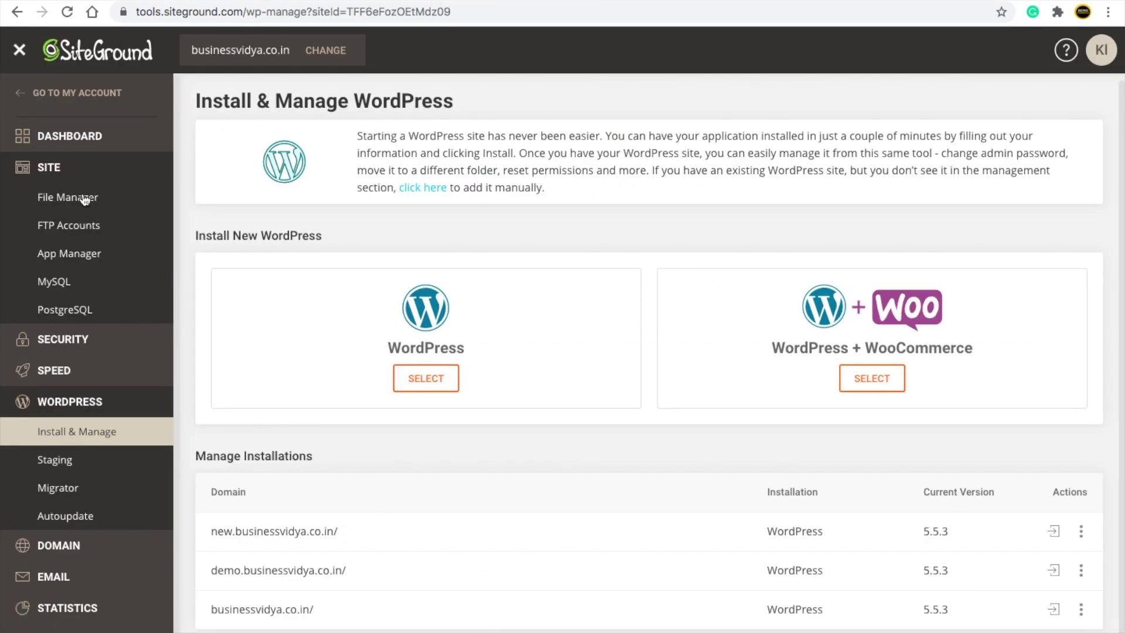
Step: In SSL Manager, confirm businessvidya.co.in already has Let's Encrypt, and check the site's padlock
click(56, 339)
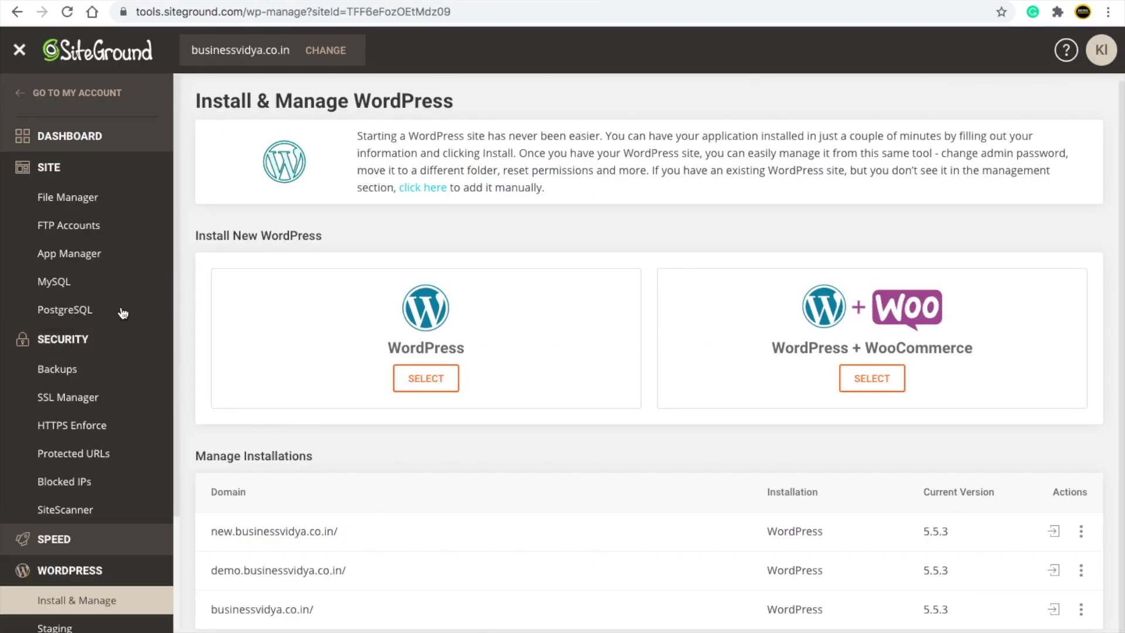
click(72, 400)
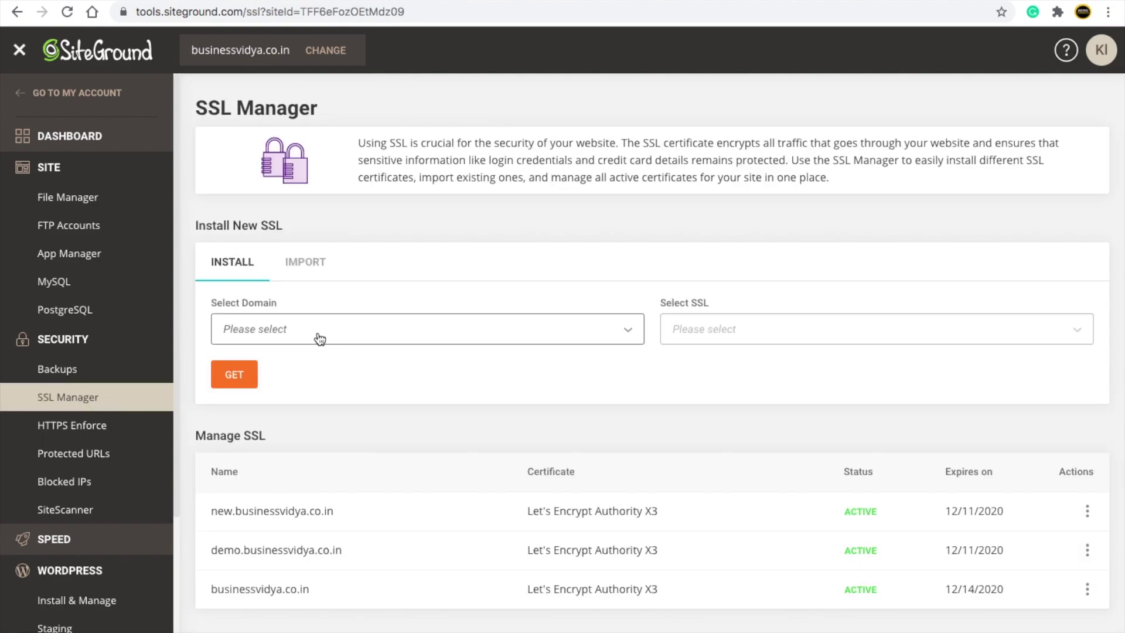
click(345, 334)
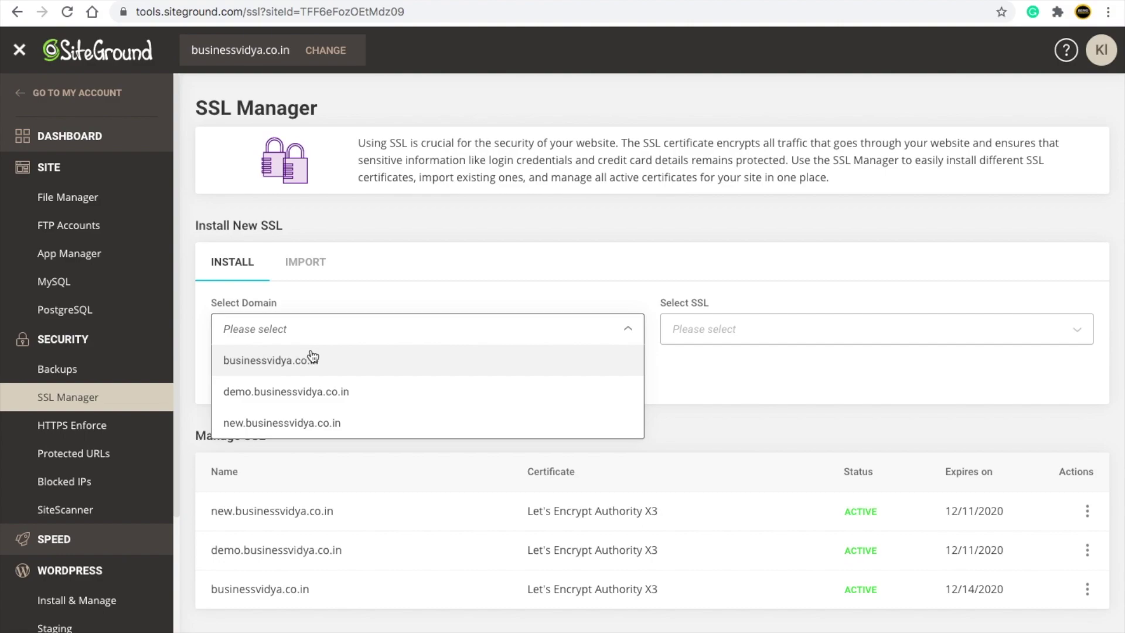
click(312, 359)
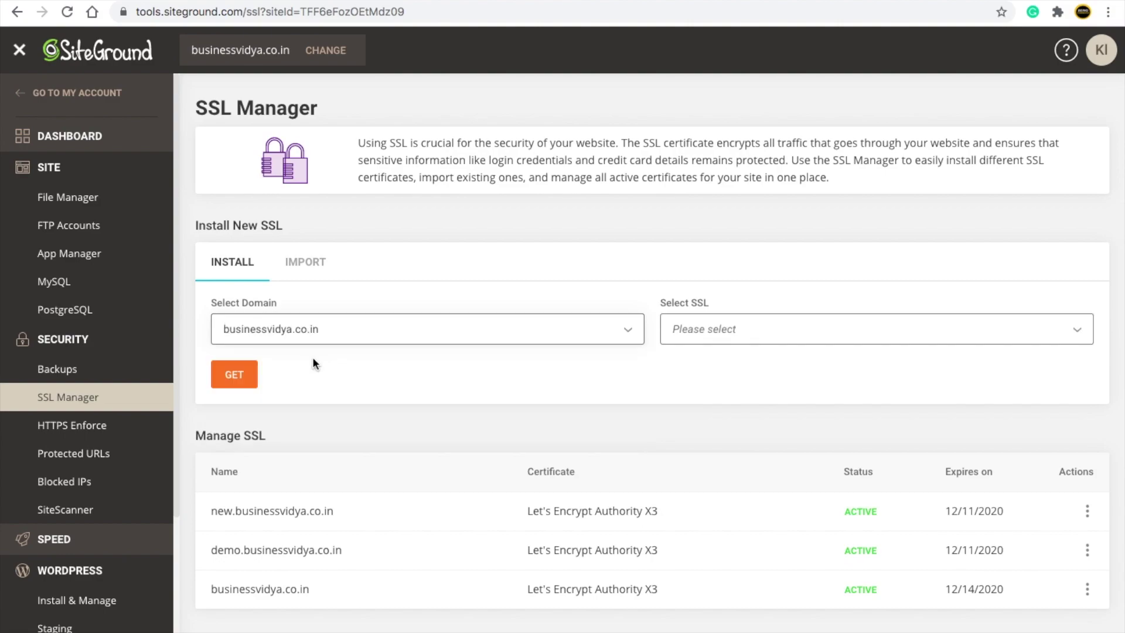
click(718, 339)
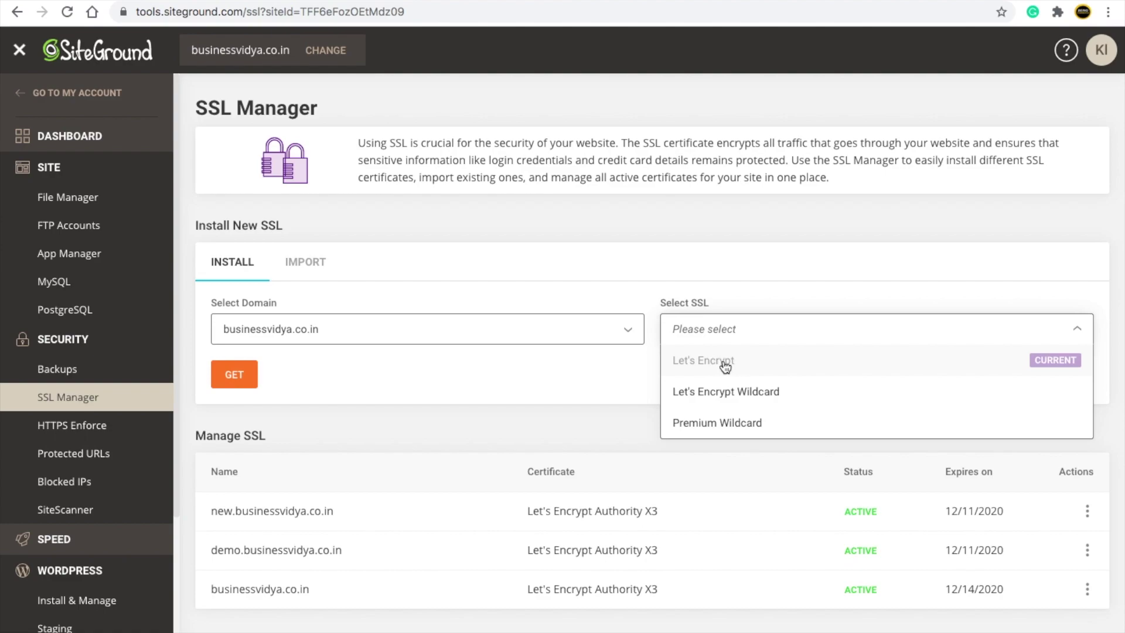
click(581, 367)
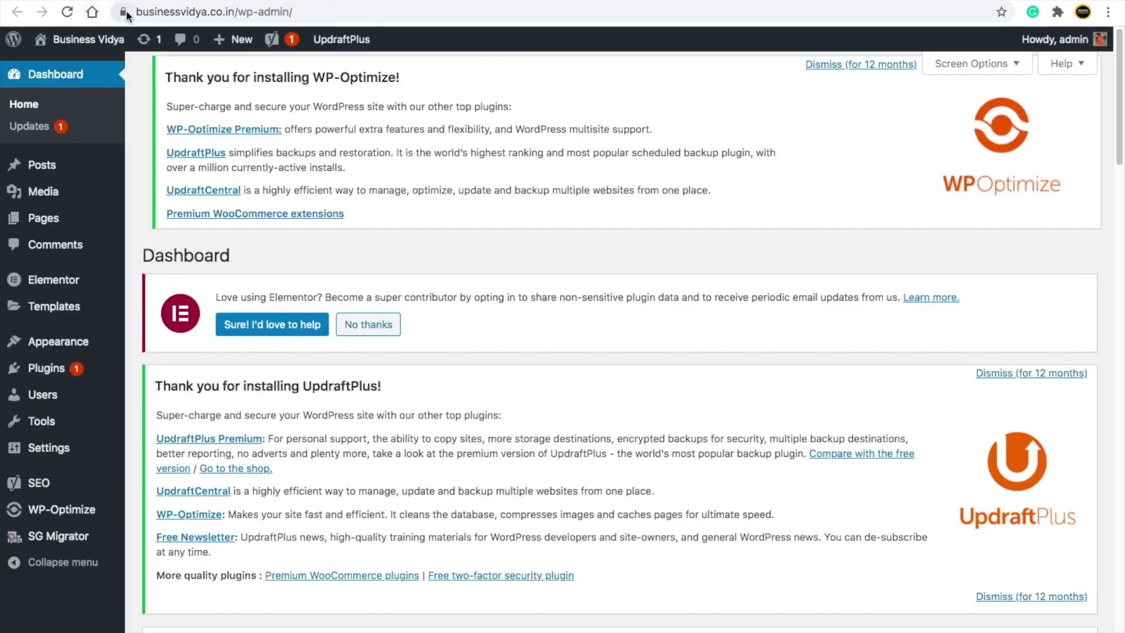
click(122, 15)
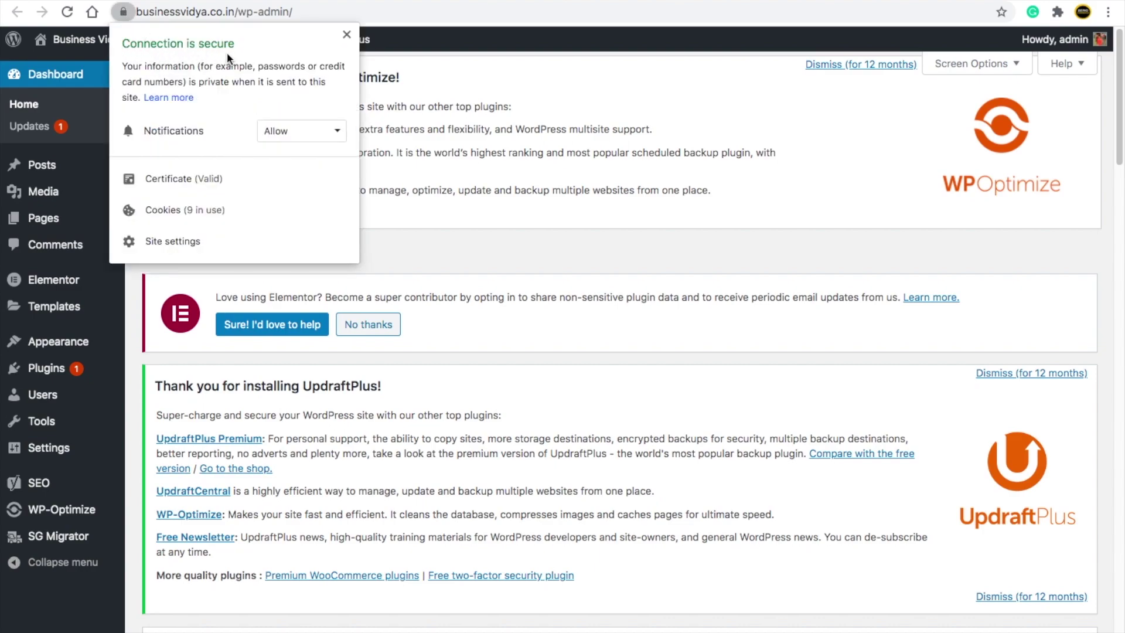
click(428, 147)
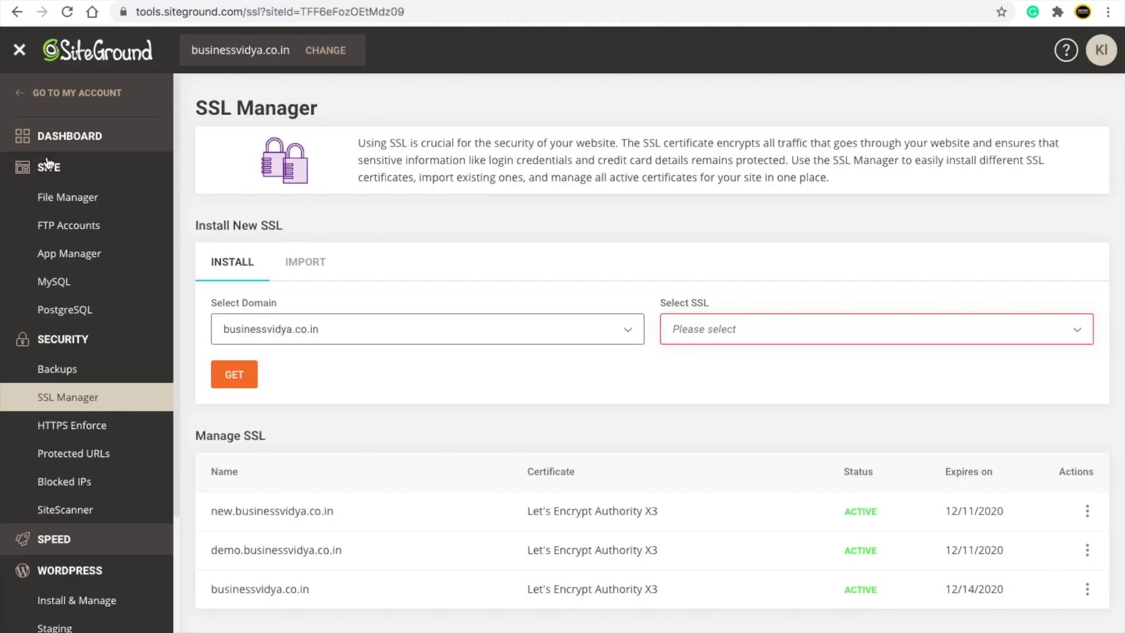
Step: Turn HTTPS Enforce on for businessvidya.co.in, then back off, and open a new tab
click(84, 428)
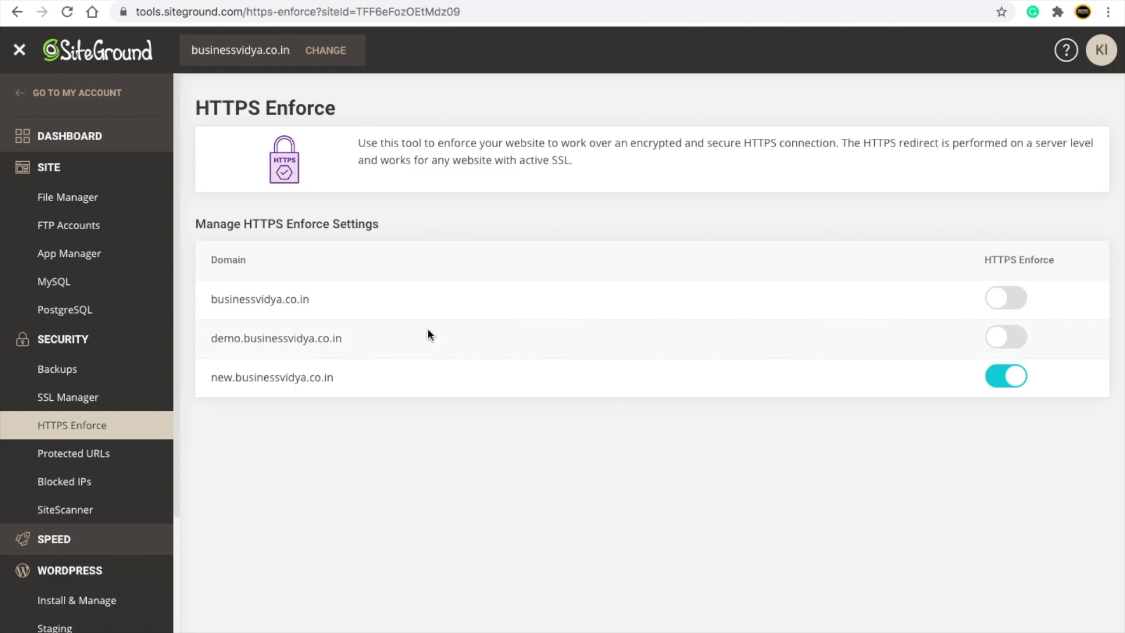
click(999, 299)
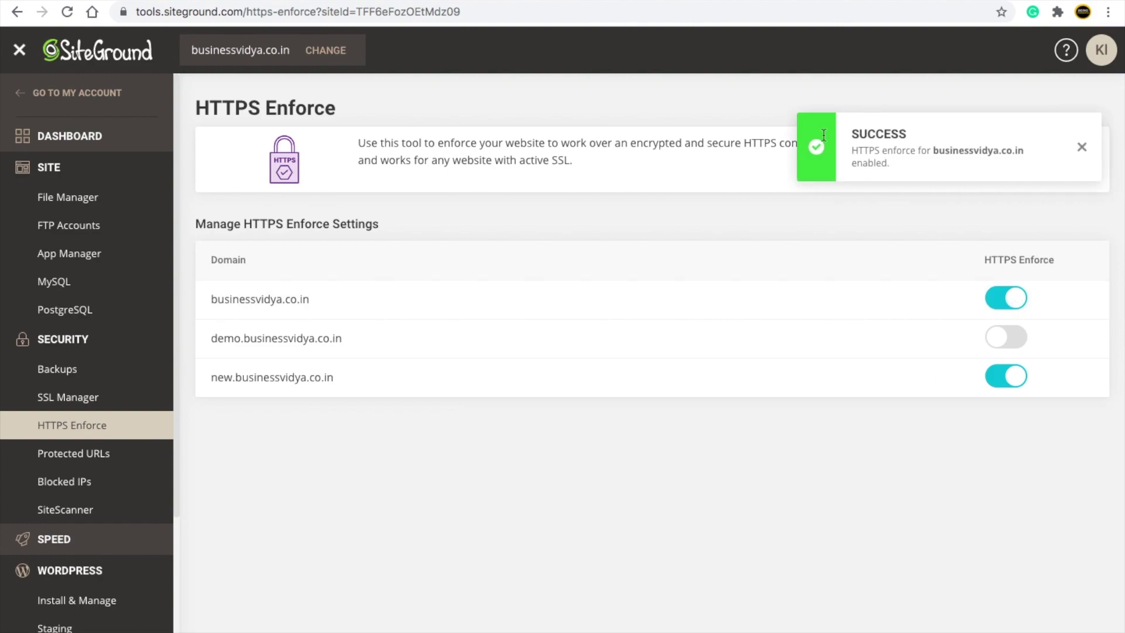
click(694, 1)
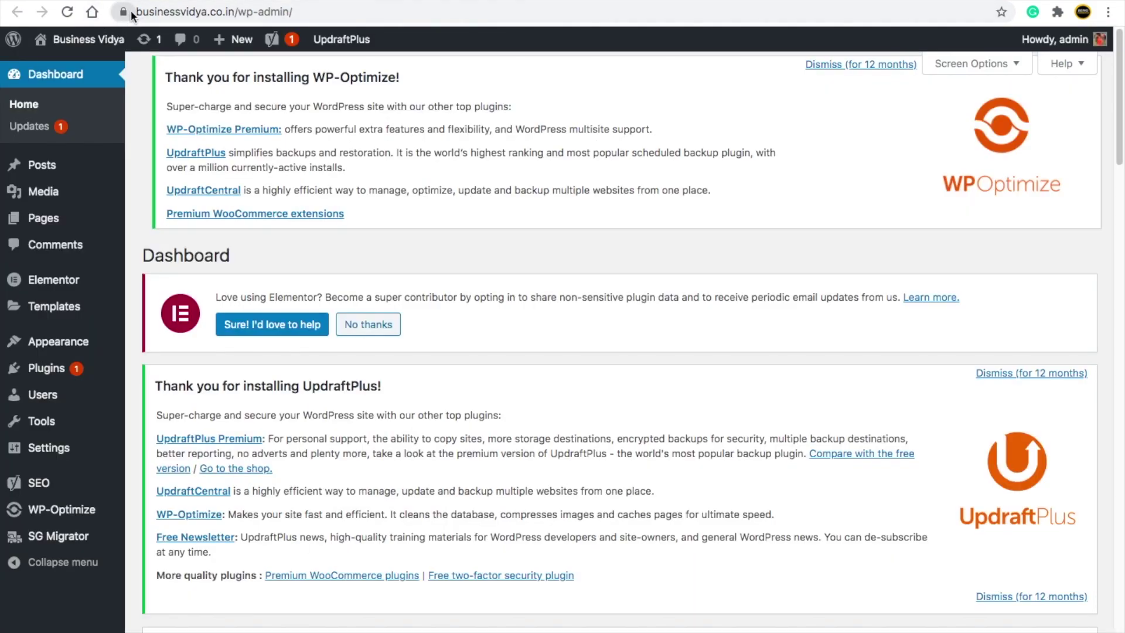
key(ctrl+shift+Tab)
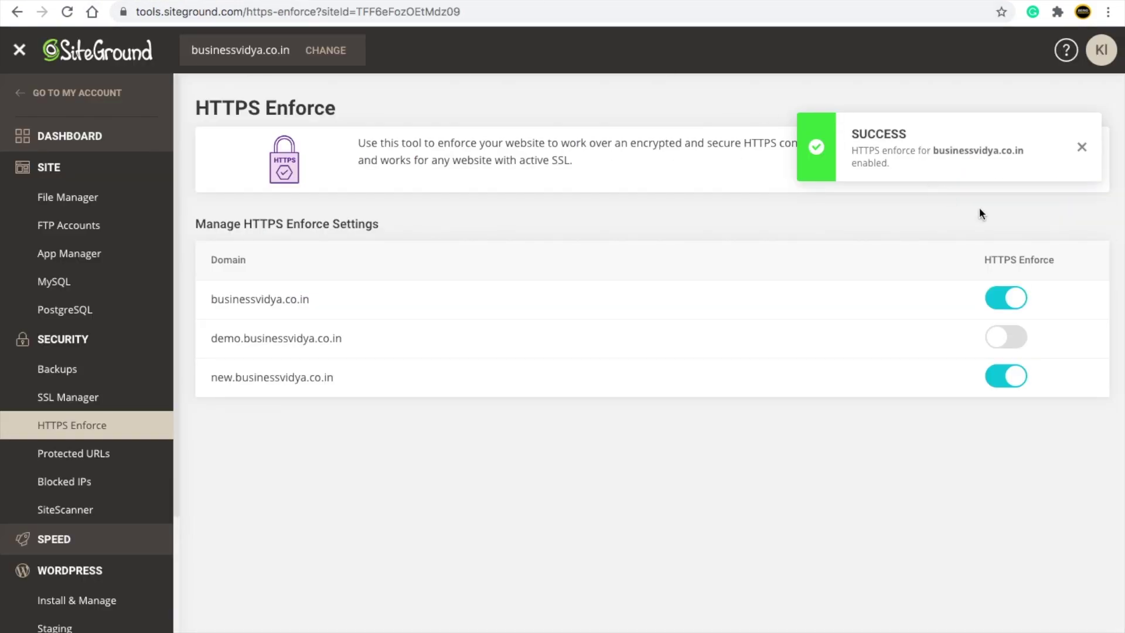
click(1011, 288)
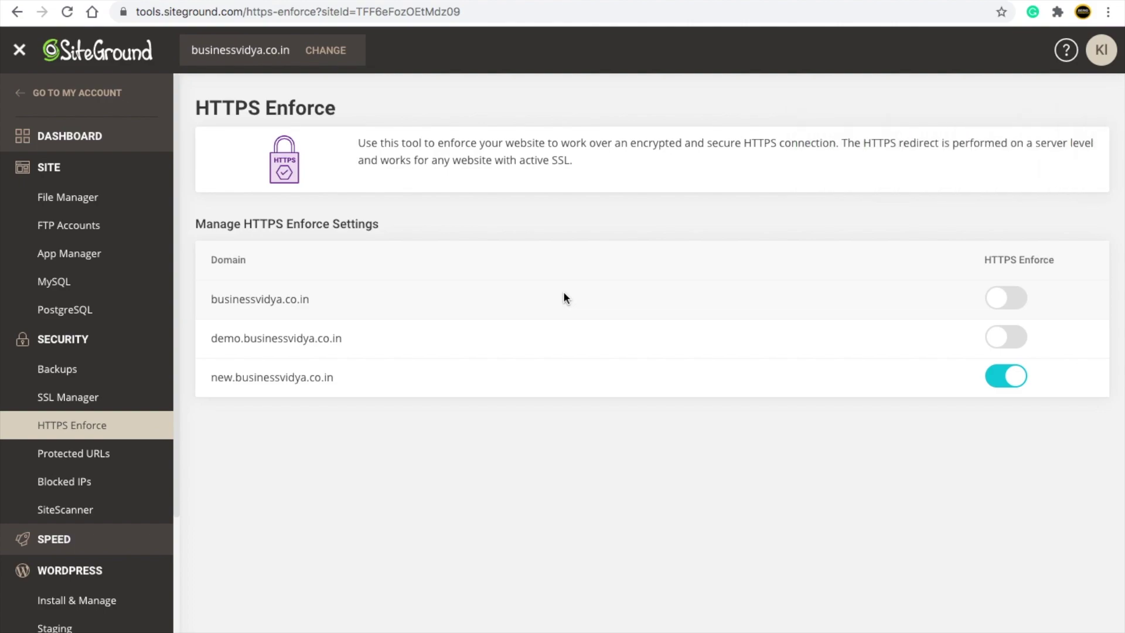
key(ctrl+t)
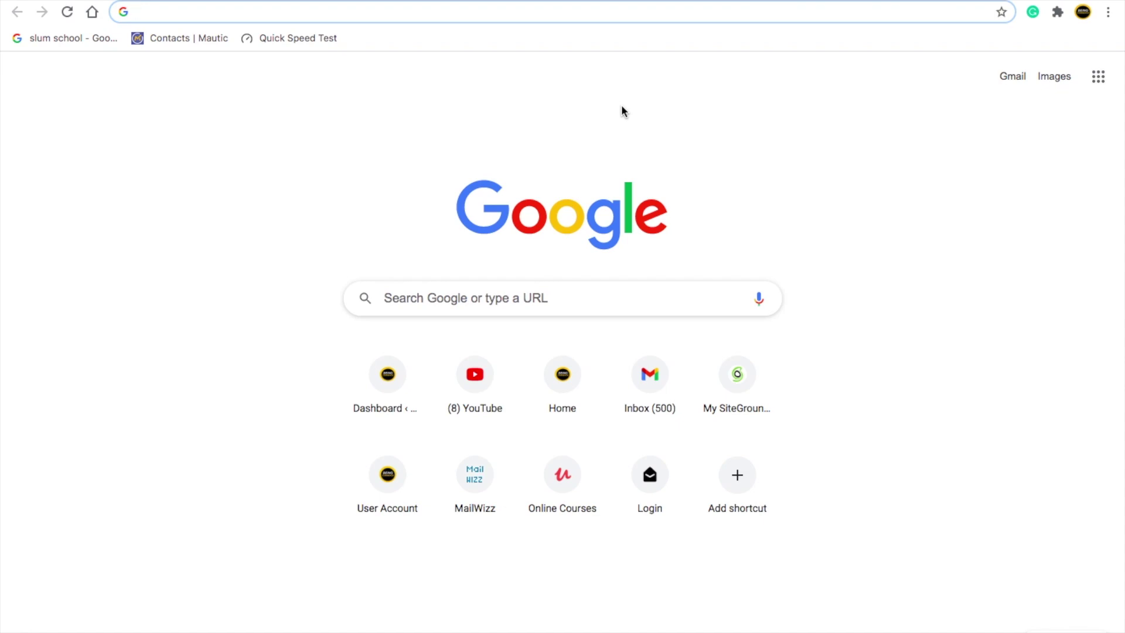
Step: Go to my.siteground.com in the new tab
text(my)
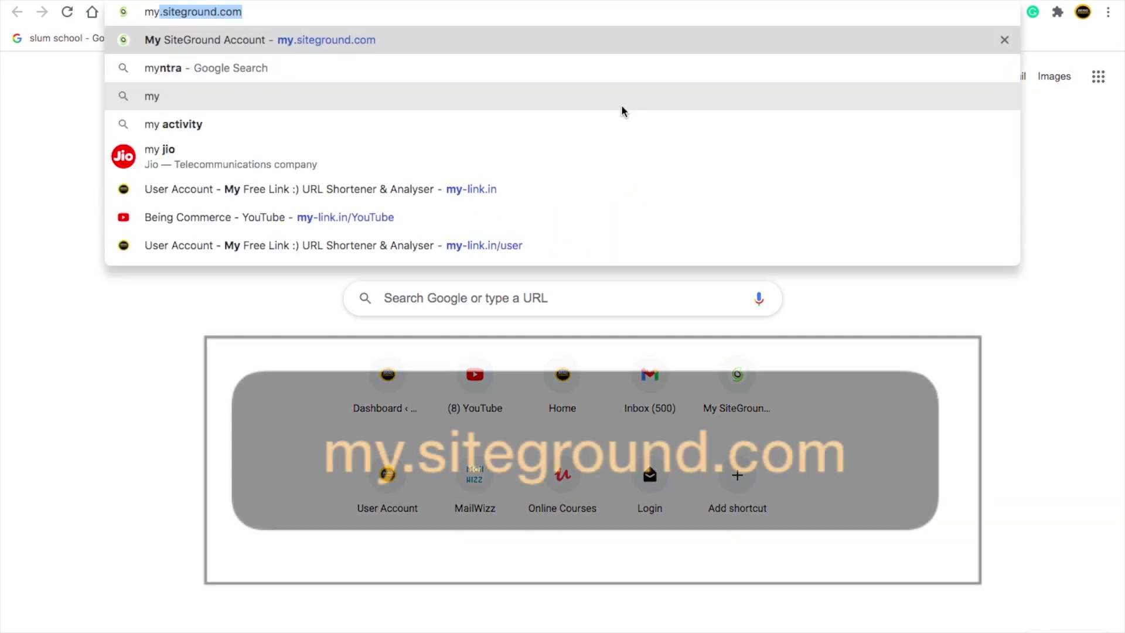
text(.)
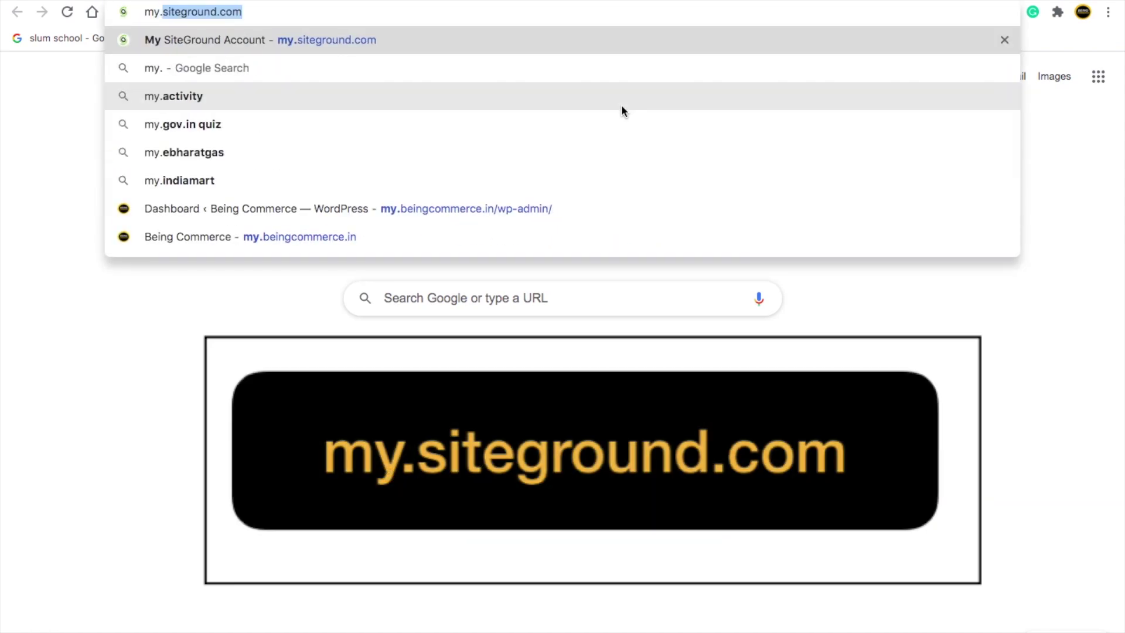
text(siteground)
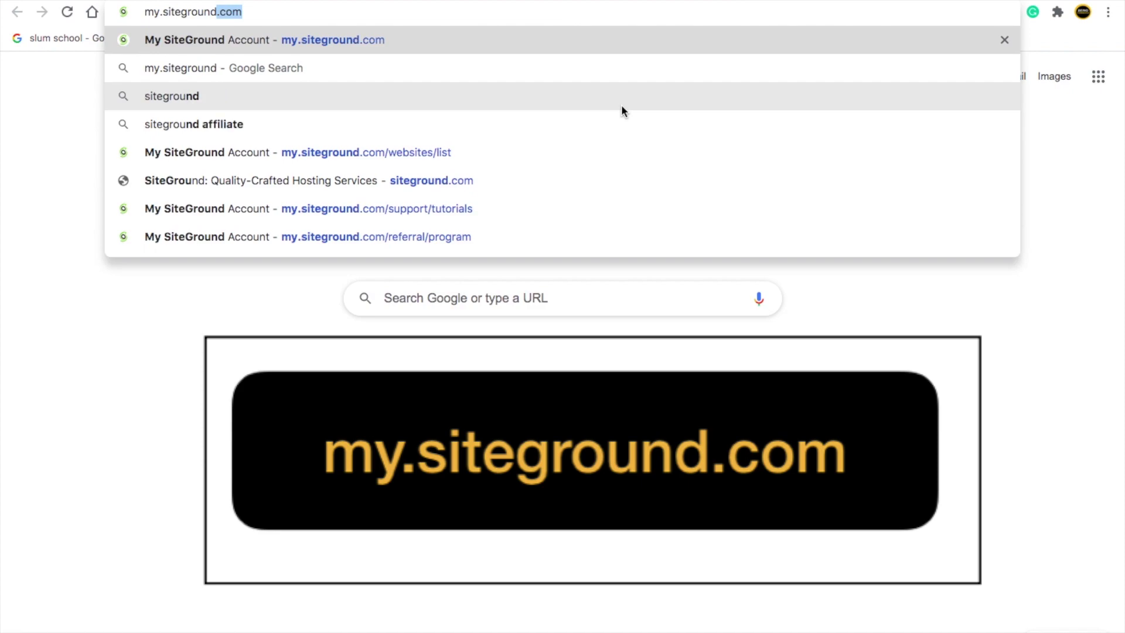
text(.com)
key(Return)
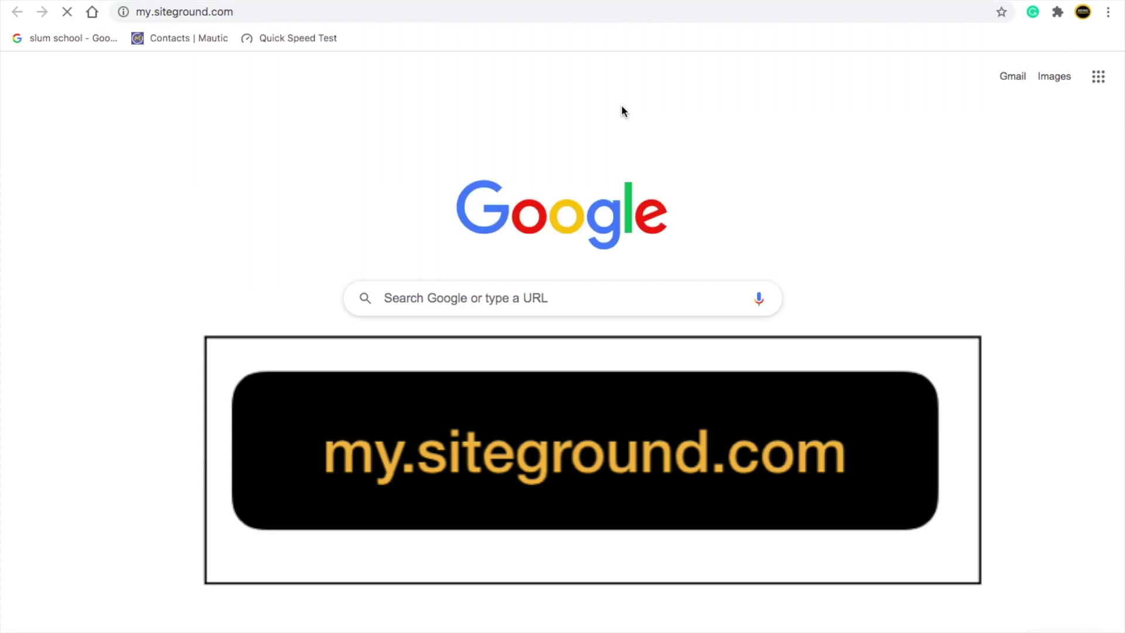